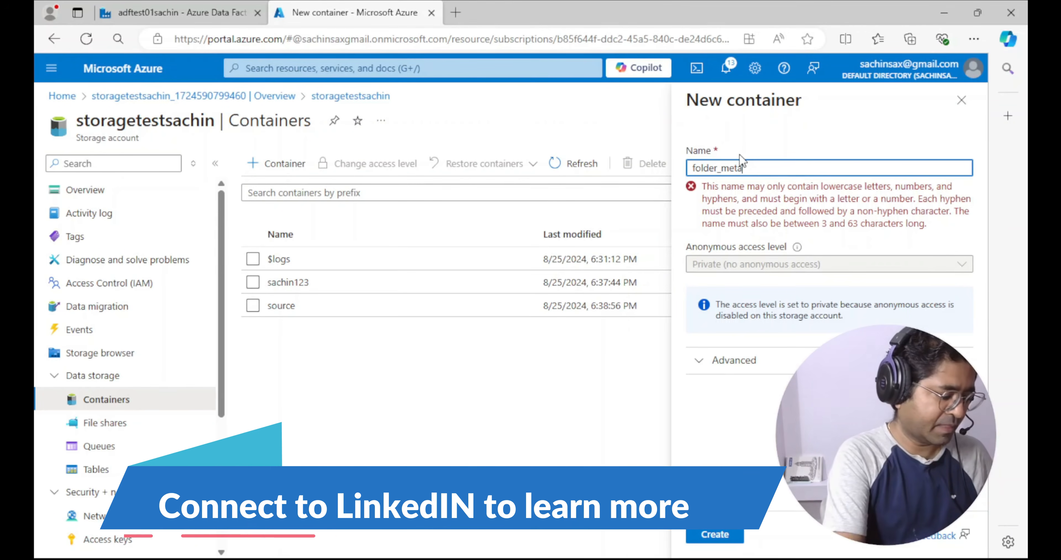
Name the new storage container foldermetadata and create it
type("data")
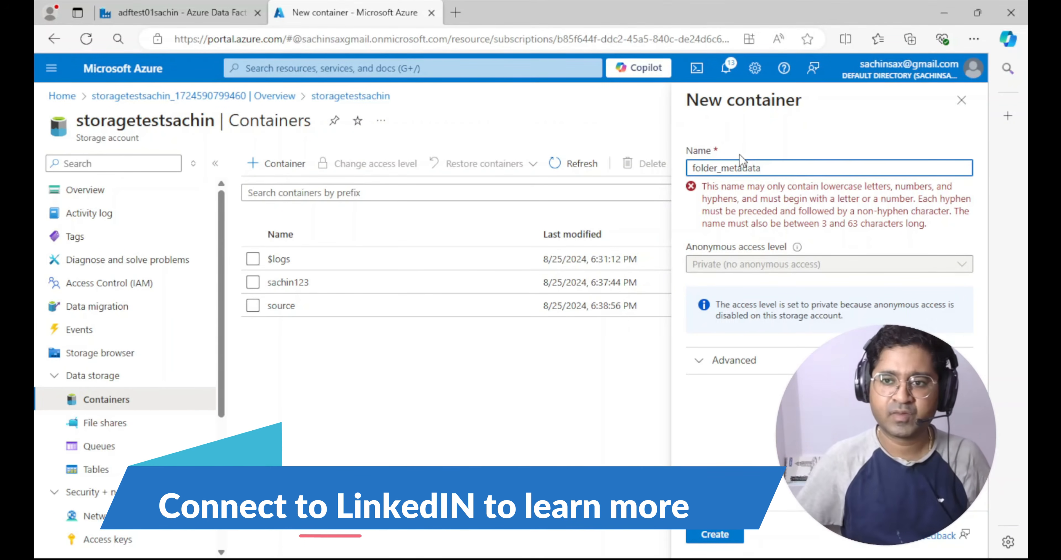
left_click(722, 168)
key("BackSpace")
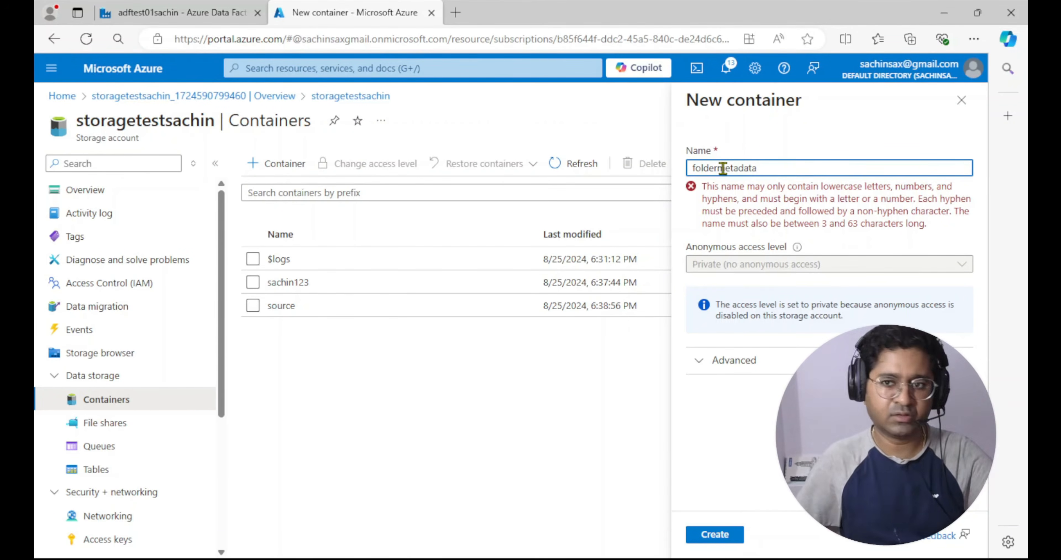
left_click(711, 535)
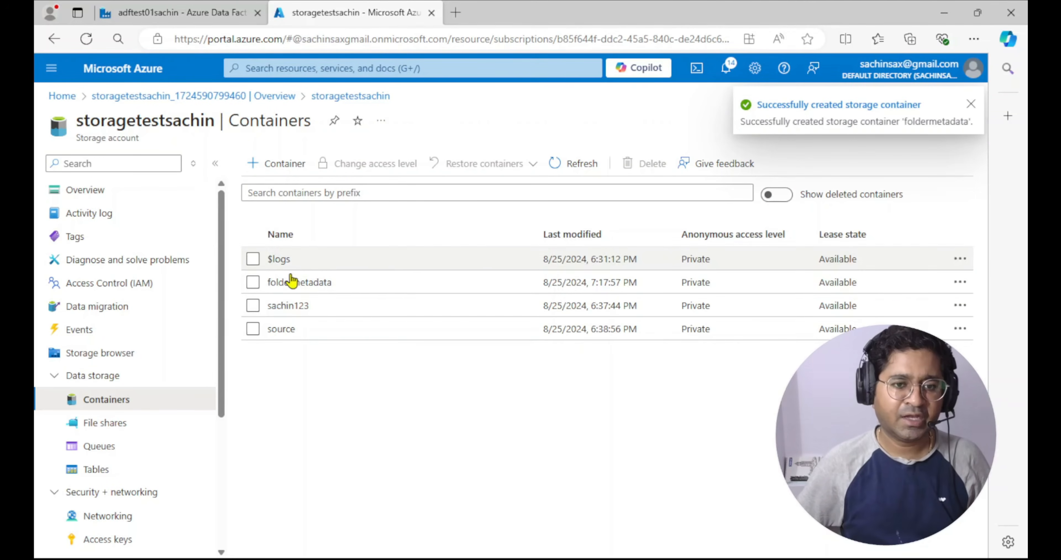
Add a directory named folderdirectory inside the foldermetadata container
left_click(288, 282)
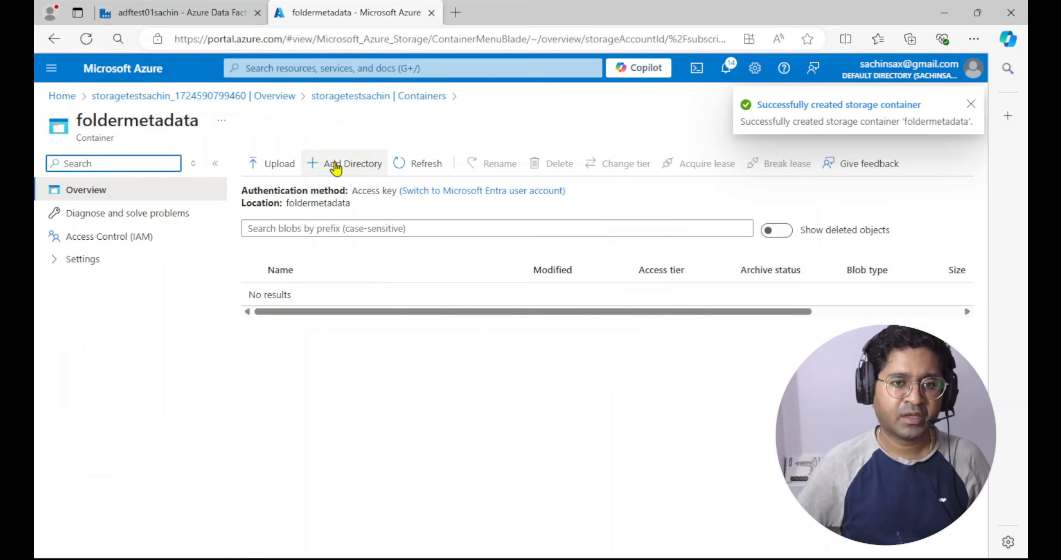
left_click(350, 166)
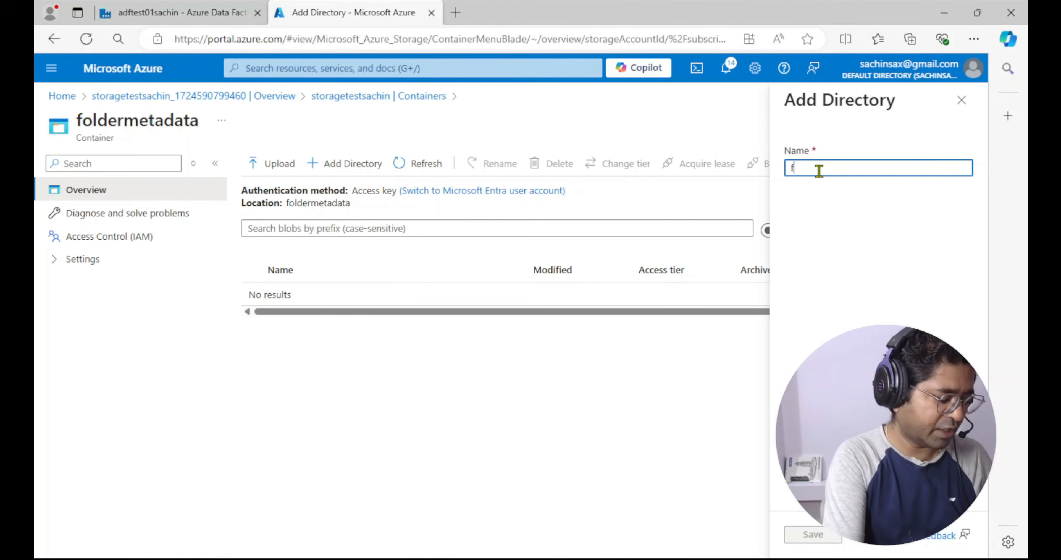
type("folder")
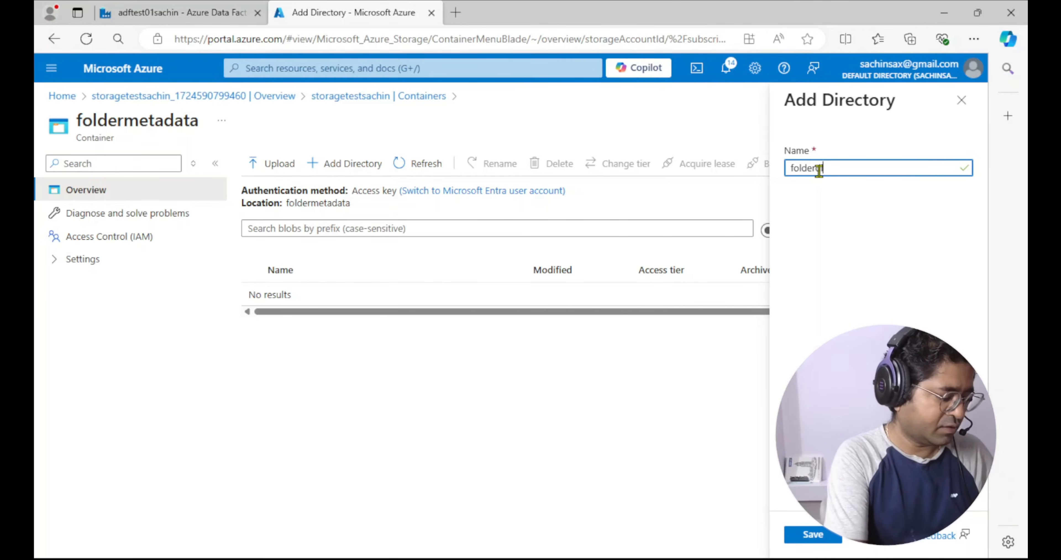
type("directory")
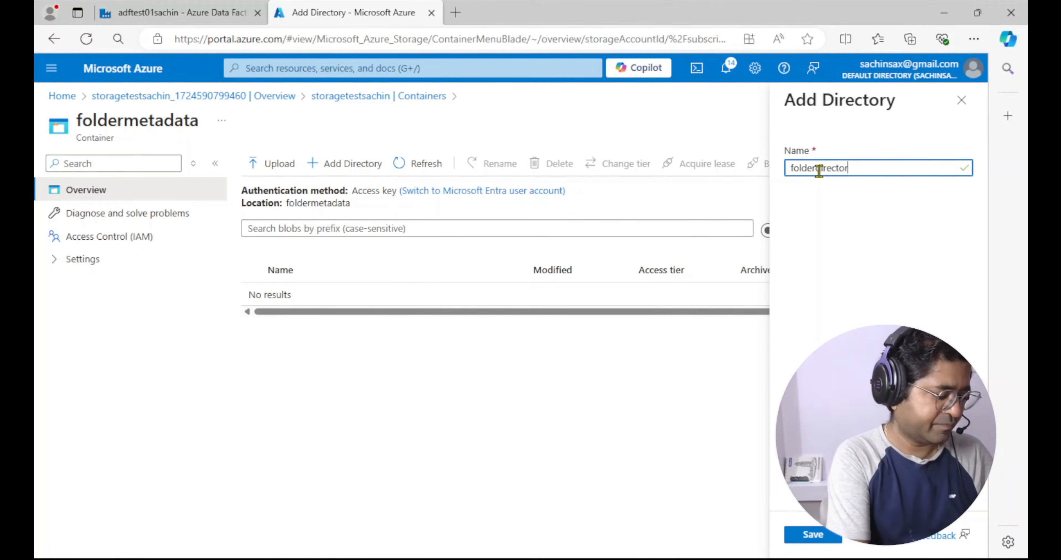
left_click(806, 535)
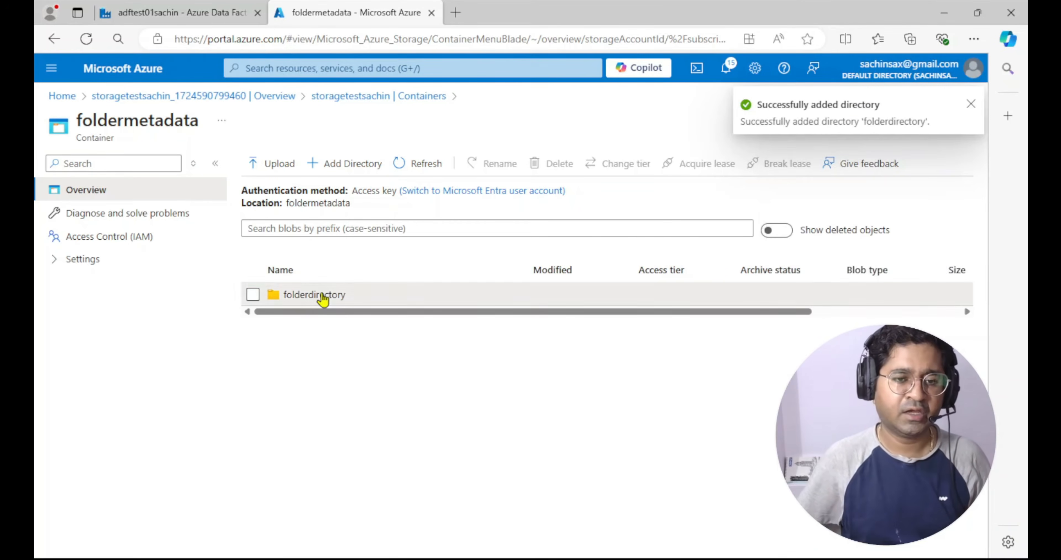
Upload order_items_2022-01-29.csv, order_items_2022-01-30.csv and order_items_2022-01-31.csv into folderdirectory
left_click(322, 295)
left_click(283, 163)
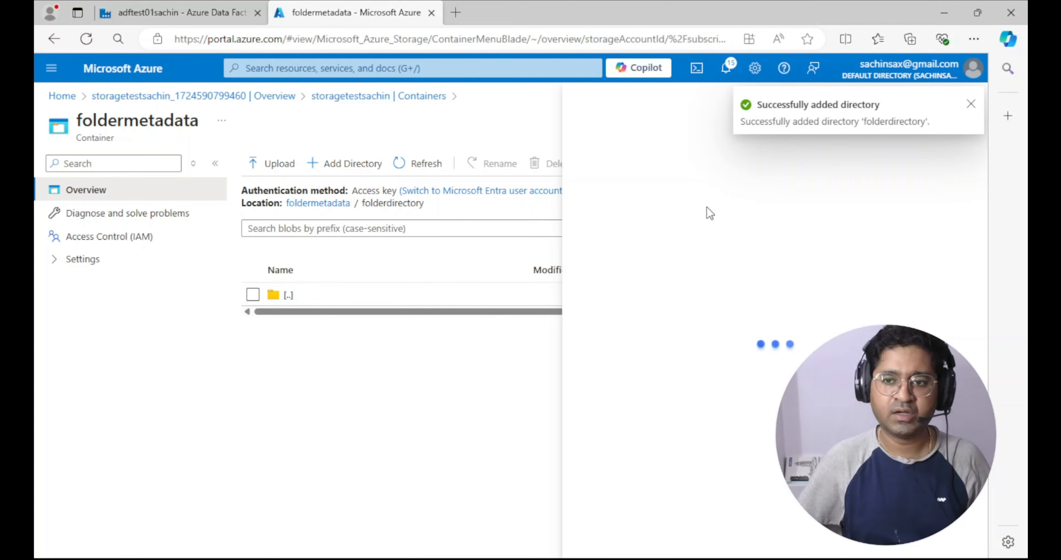
left_click(784, 243)
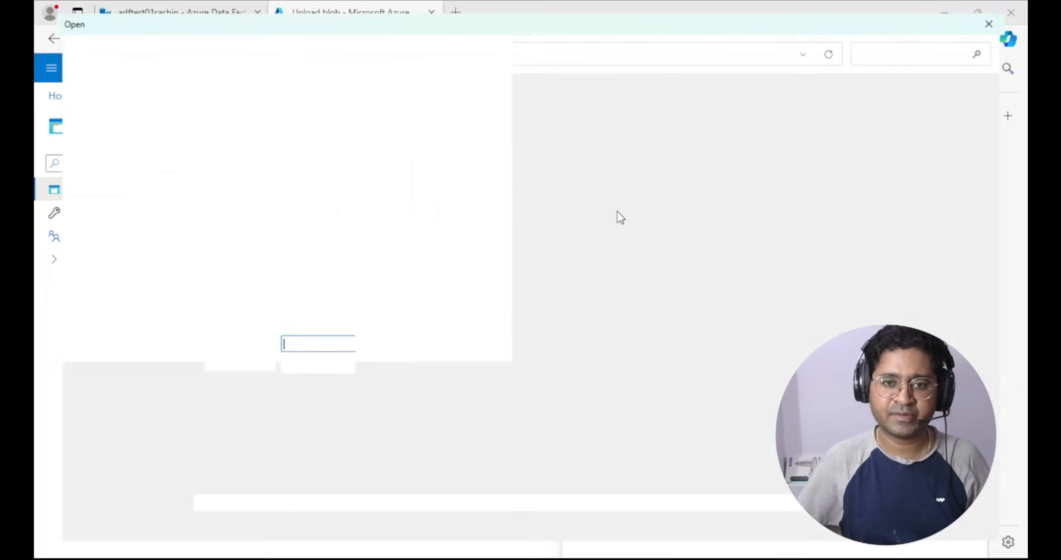
left_click_drag(457, 214, 474, 133)
left_click(898, 544)
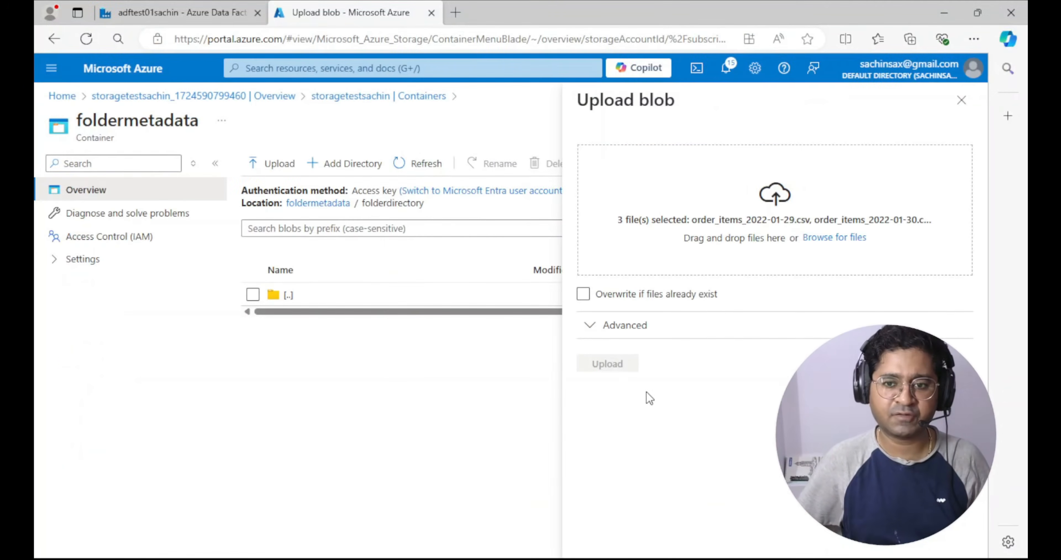
left_click(615, 365)
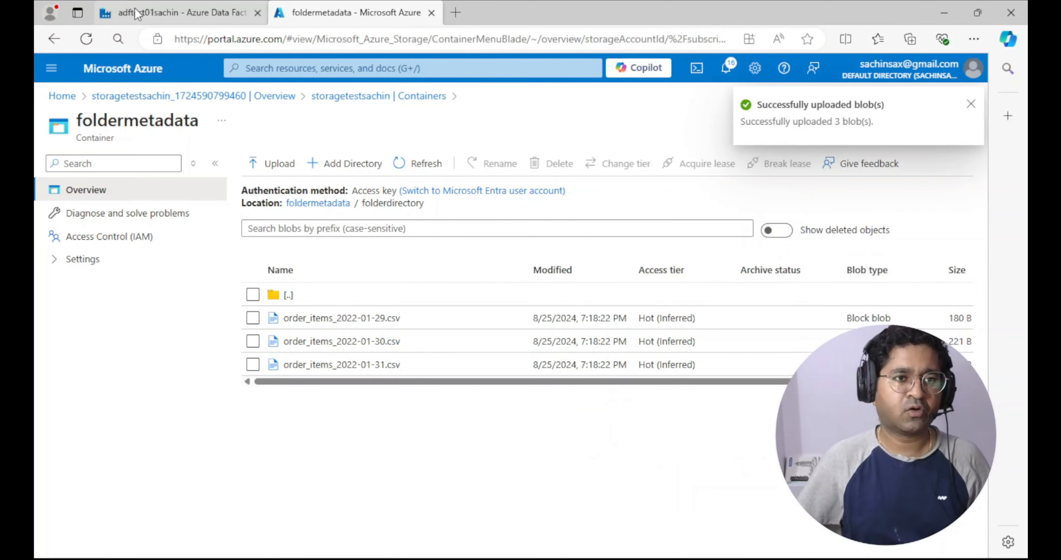
Switch to Azure Data Factory and start a new dataset using Azure Data Lake Storage Gen2 with the DelimitedText format
left_click(126, 17)
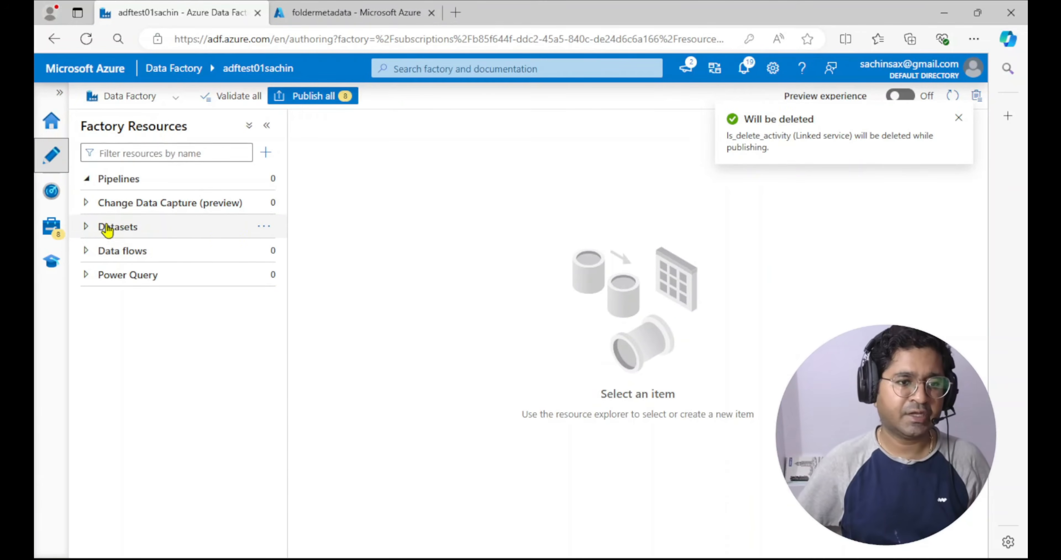
left_click(263, 226)
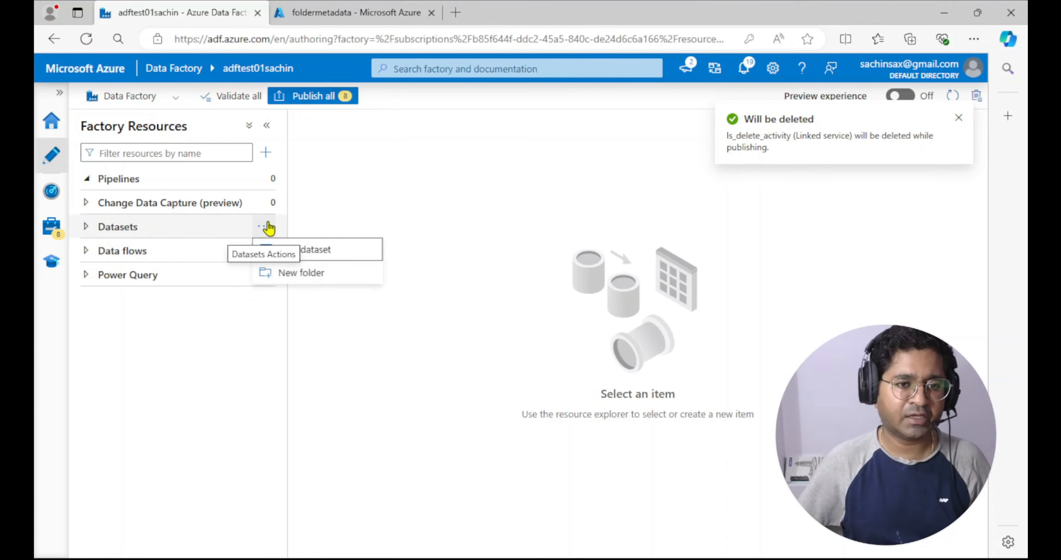
left_click(332, 252)
scroll(769, 350, "down", 5)
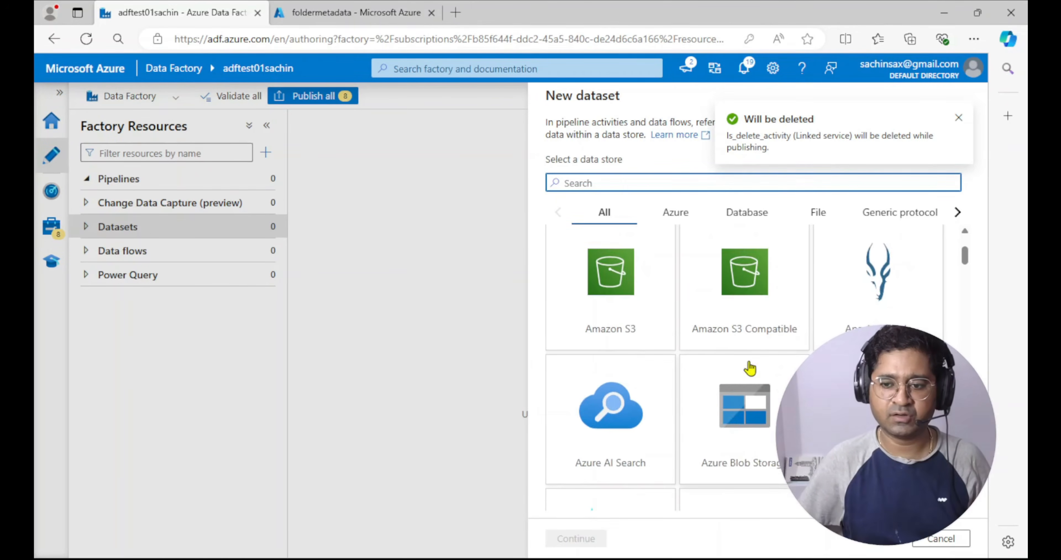
scroll(733, 350, "down", 2)
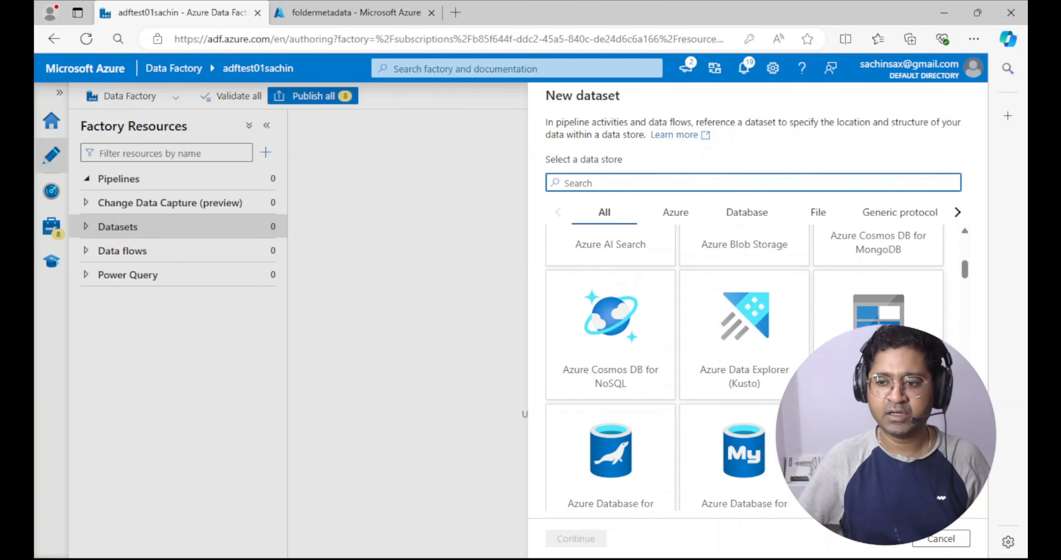
left_click(861, 353)
left_click(585, 541)
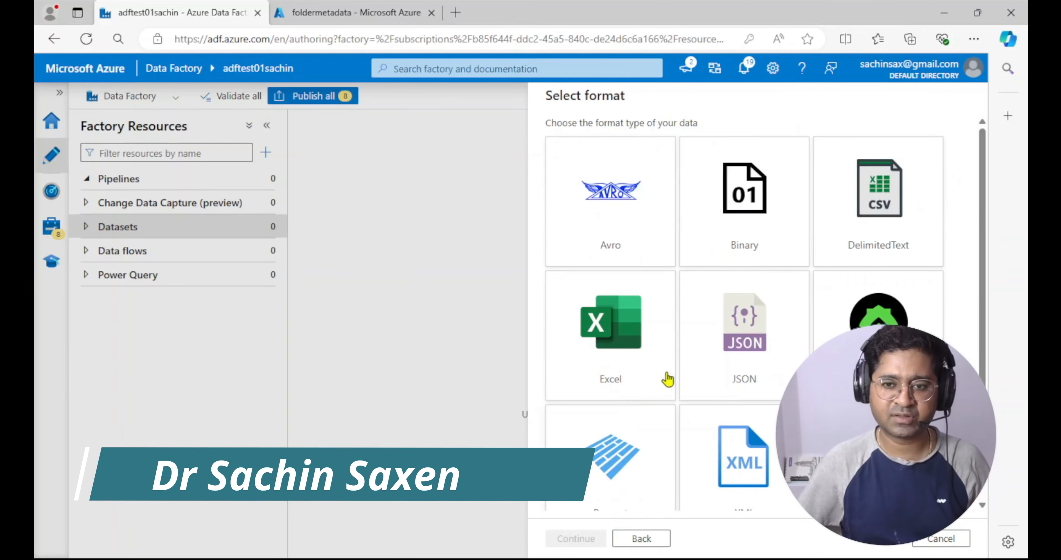
left_click(884, 212)
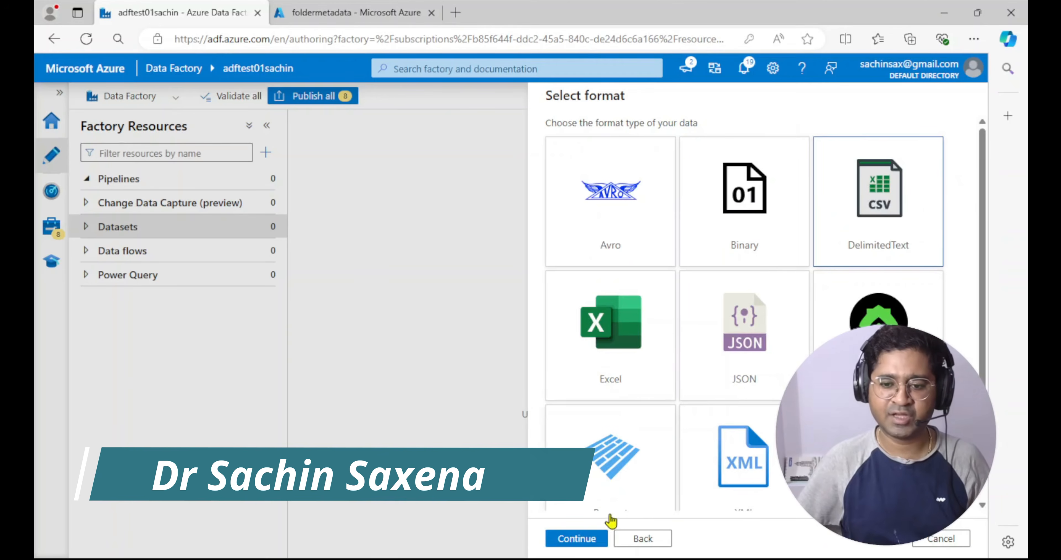
left_click(580, 539)
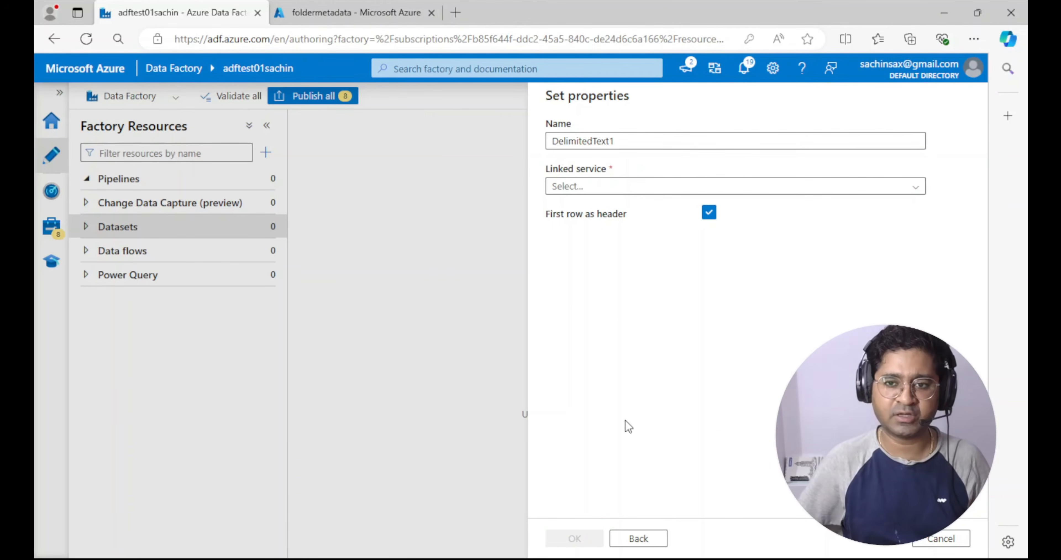
Name the new dataset folder_dataset
left_click_drag(625, 141, 541, 145)
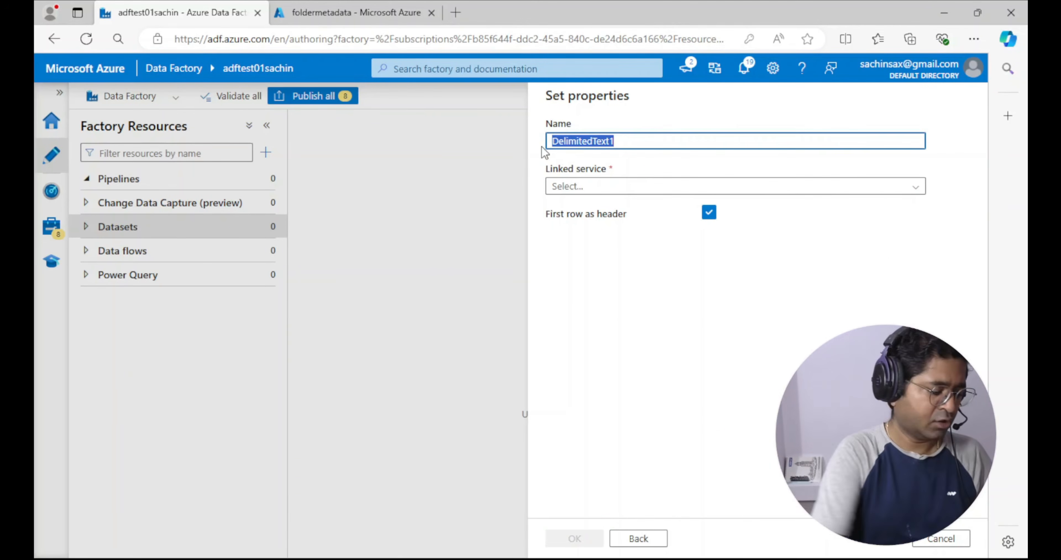
type("folder_dataset")
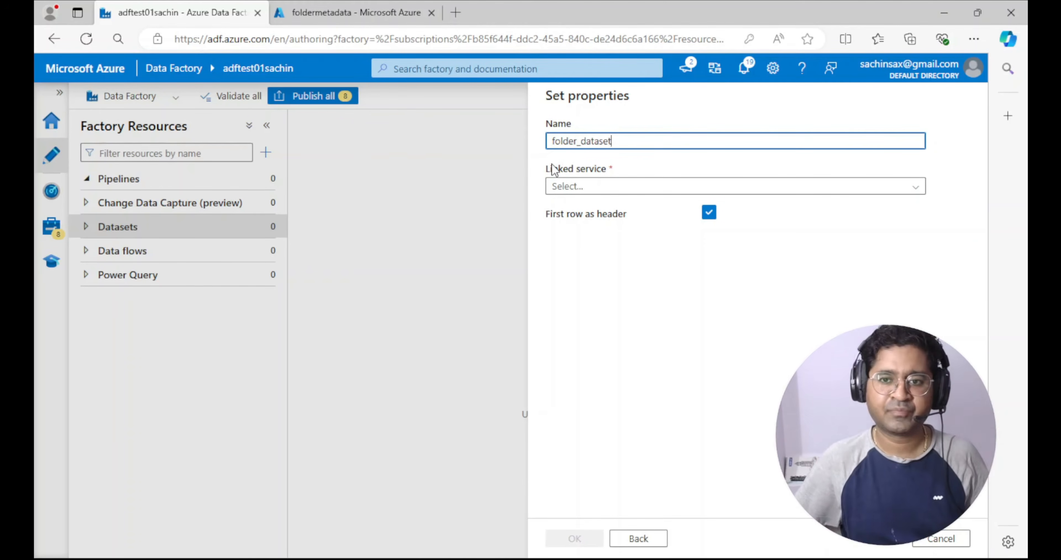
Start a new linked service for the dataset and name it ls_folder
left_click(577, 181)
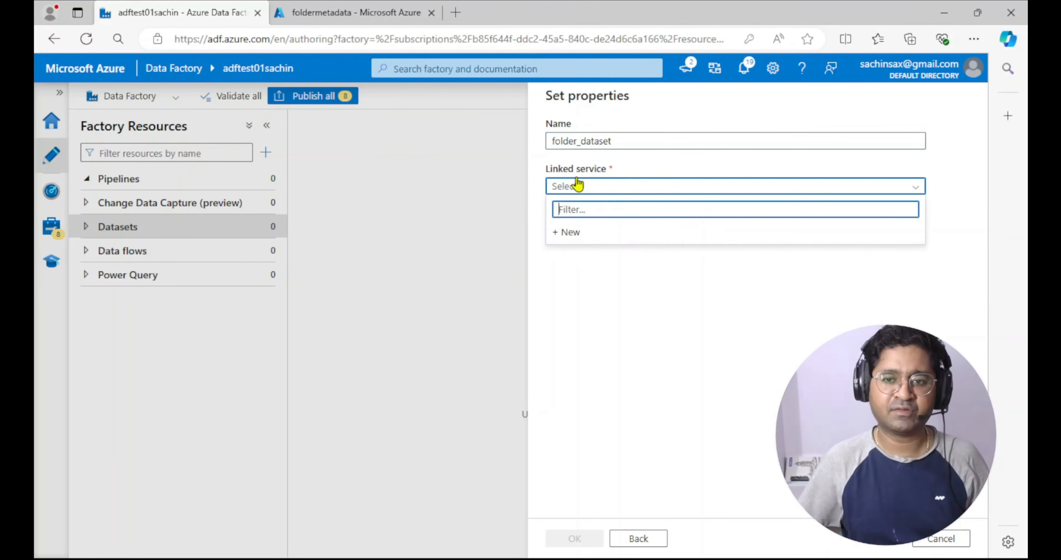
left_click(569, 232)
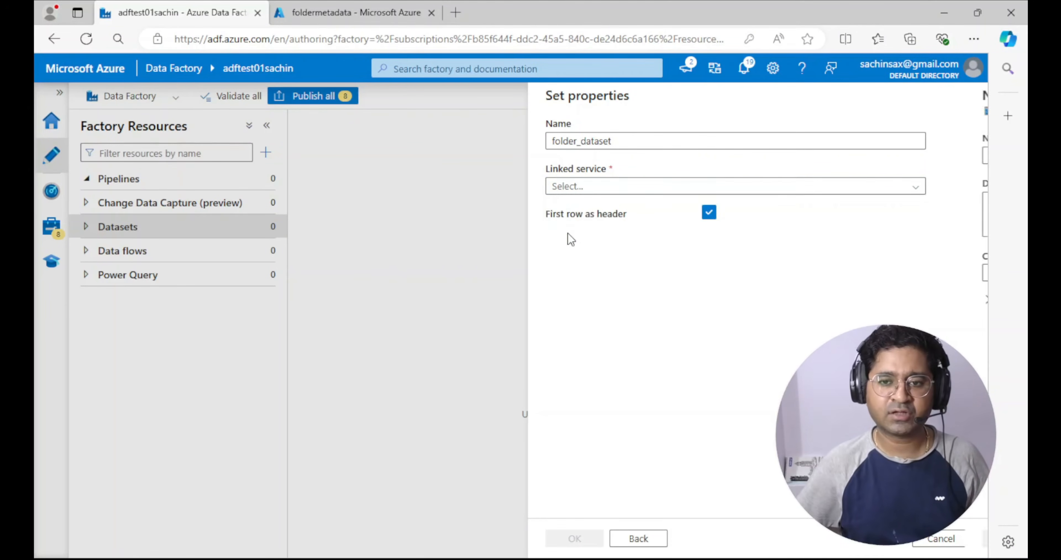
left_click_drag(672, 157, 477, 160)
type("ls")
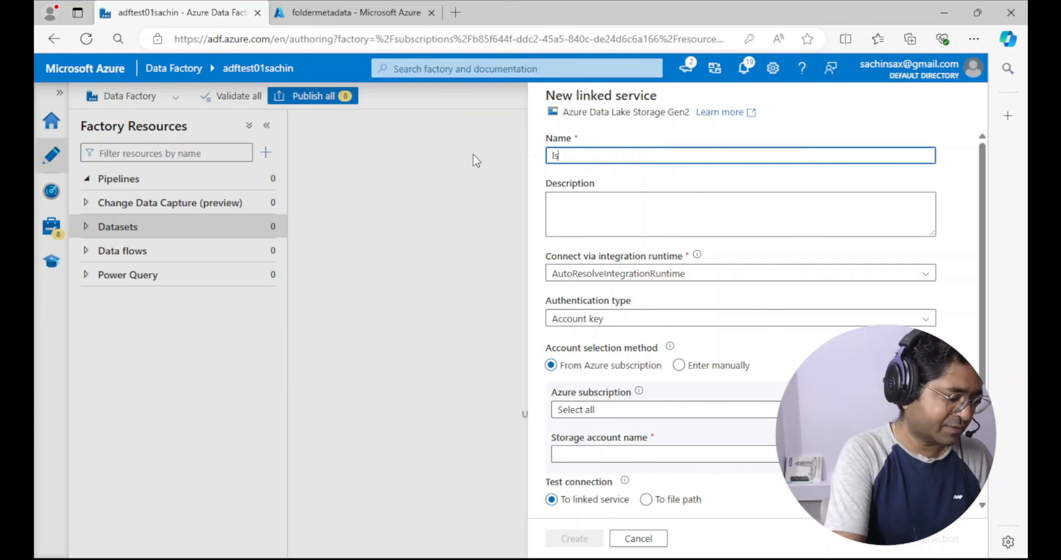
type("_folder")
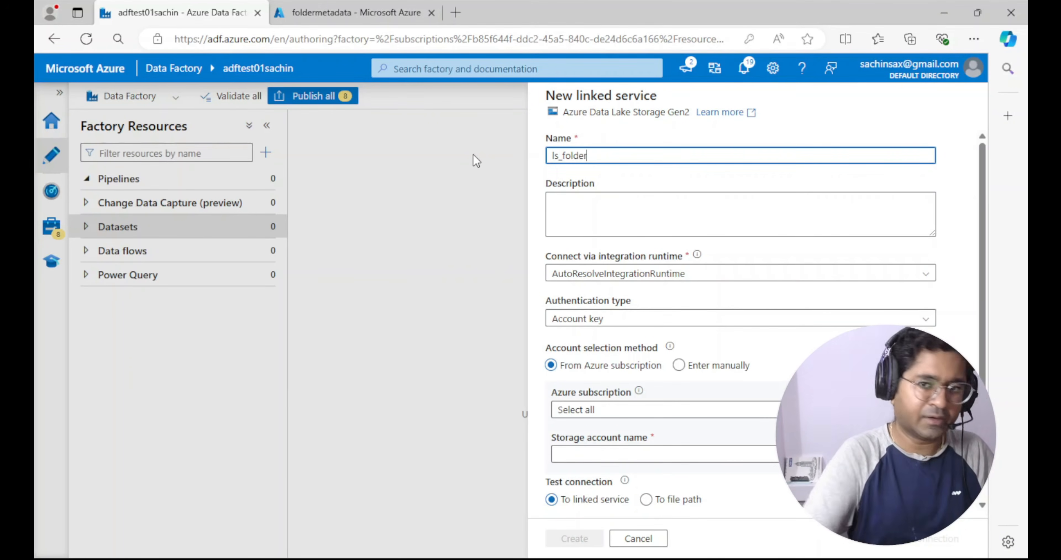
Point the linked service to the storage account in the Apr2024 Azure Paid subscription, then create it after testing the connection
scroll(676, 277, "down", 2)
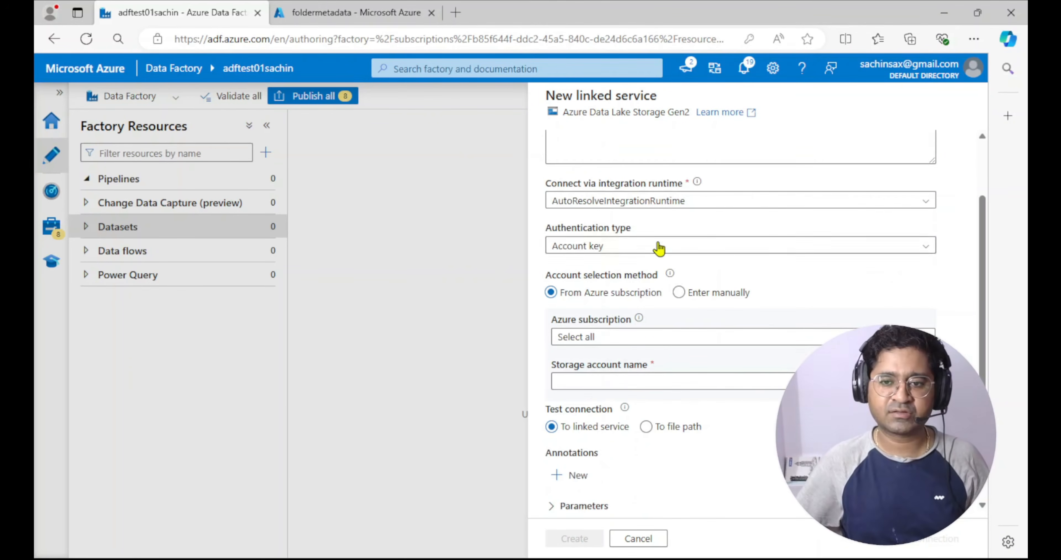
scroll(642, 280, "down", 1)
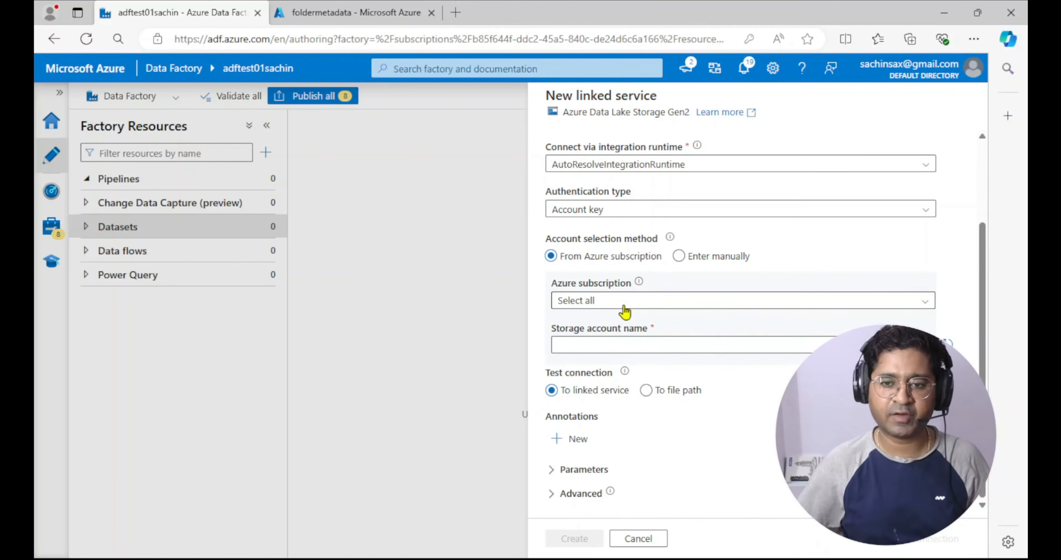
left_click(622, 304)
left_click(605, 345)
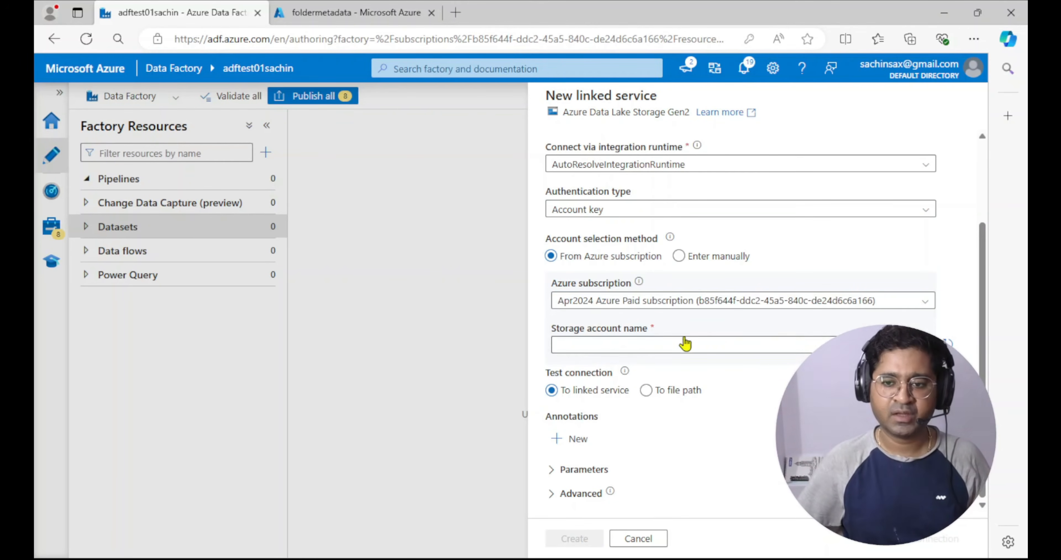
left_click(707, 346)
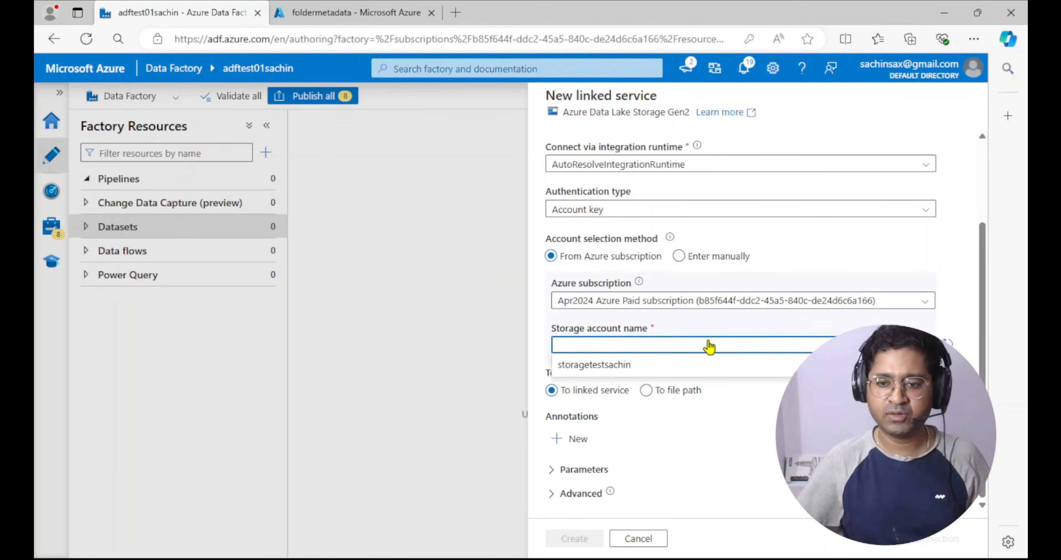
left_click(589, 364)
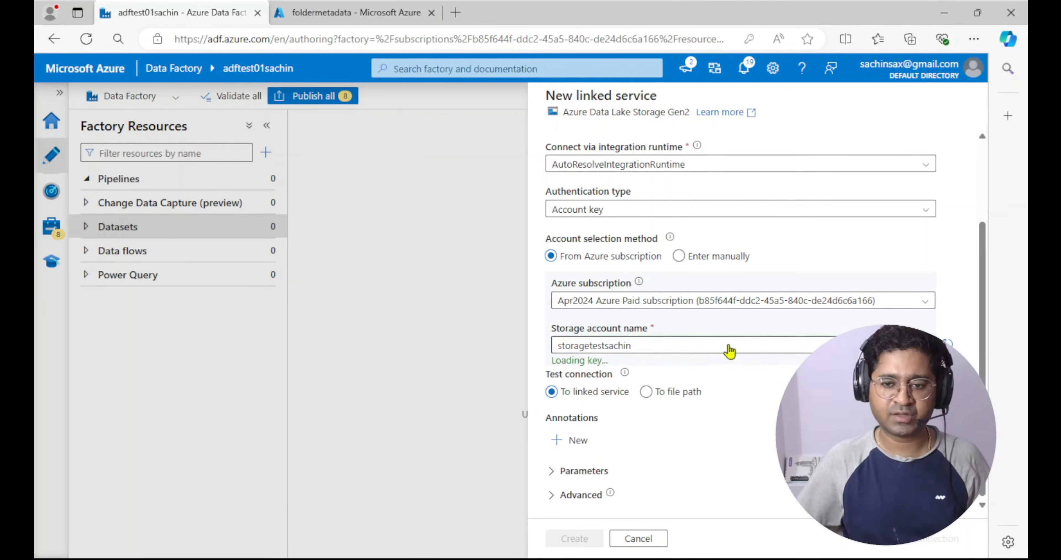
left_click(914, 540)
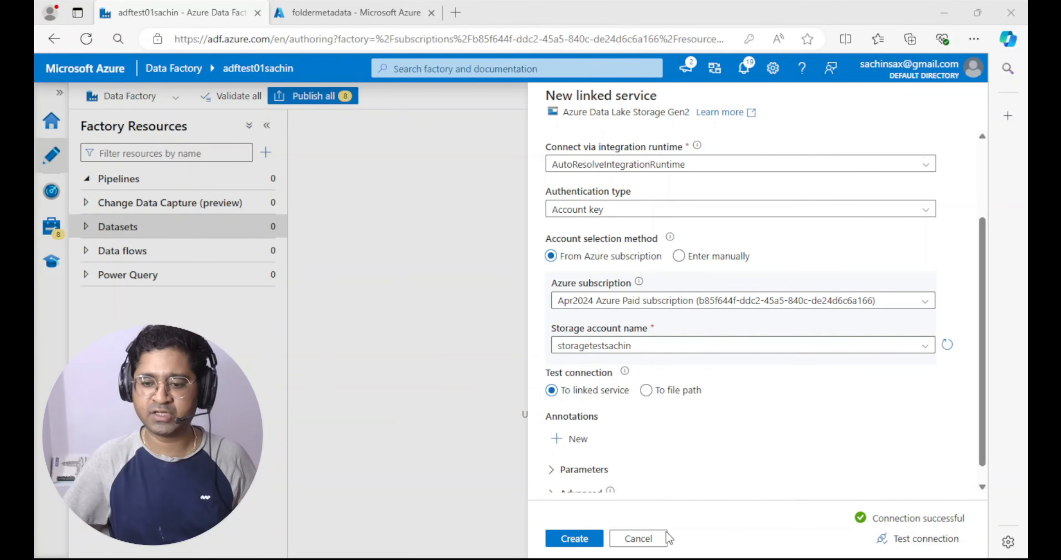
left_click(583, 540)
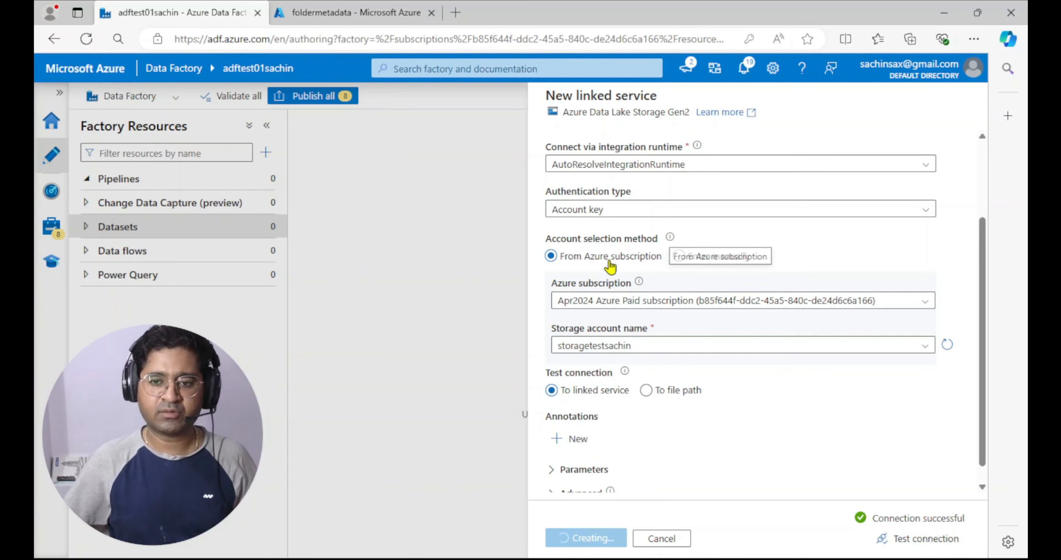
Point the dataset to the folderdirectory folder in the foldermetadata container and create it with schema import set to None
left_click(936, 228)
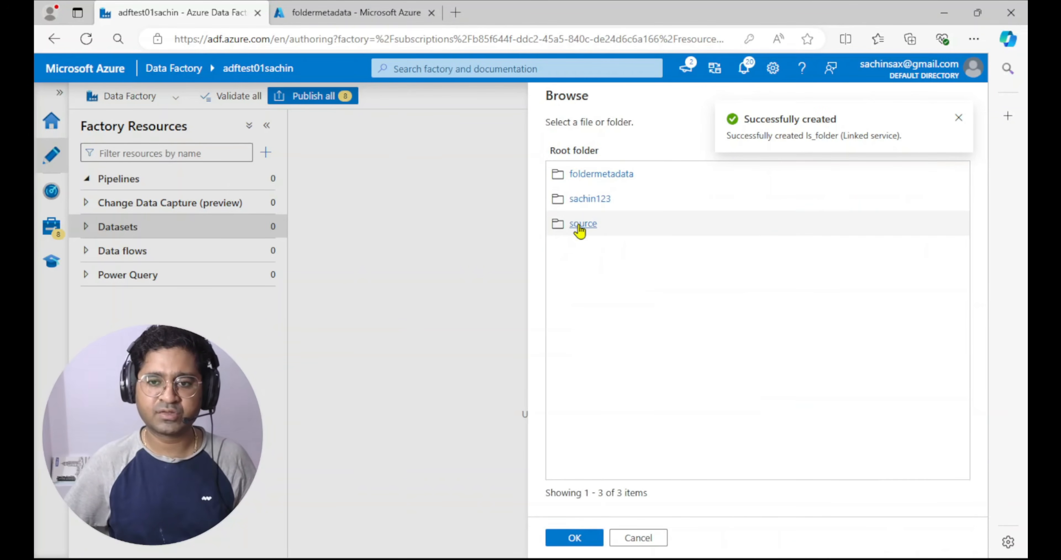
left_click(592, 173)
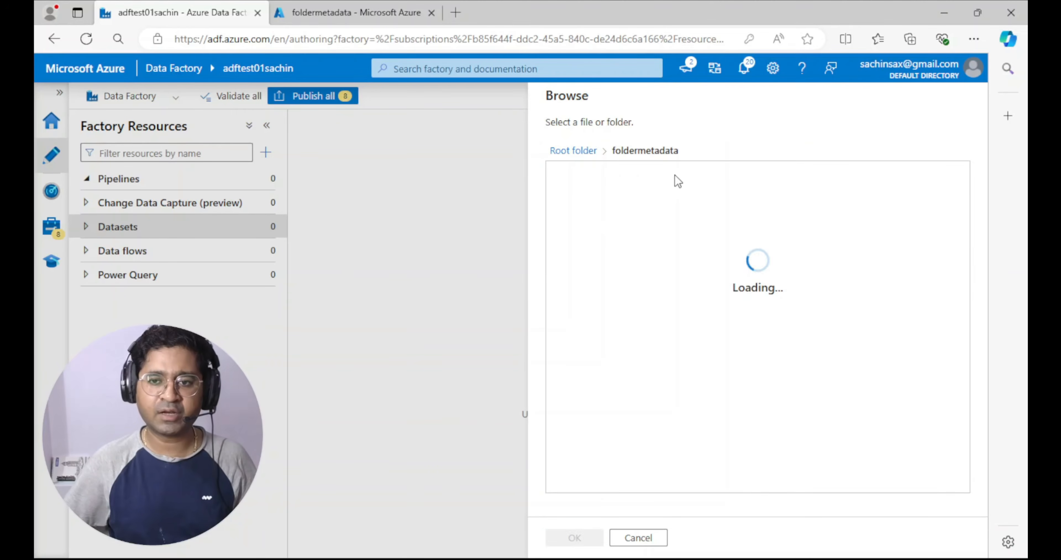
left_click(590, 175)
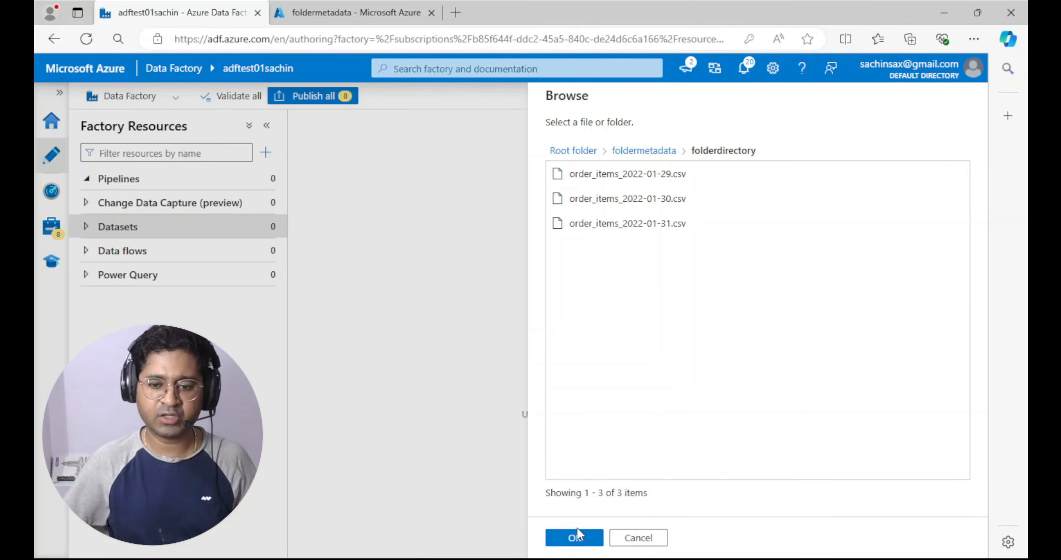
left_click(575, 536)
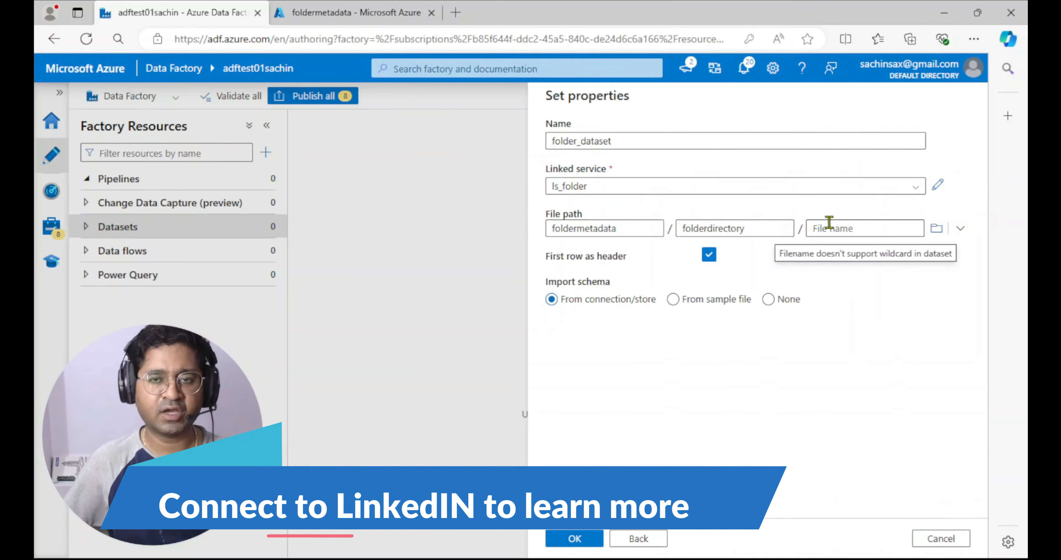
left_click(769, 300)
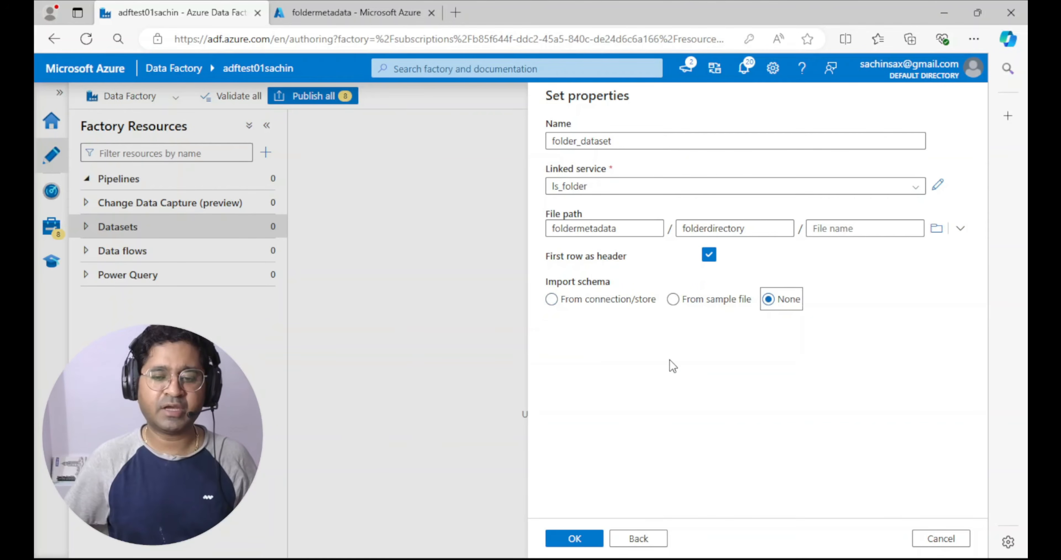
left_click(574, 539)
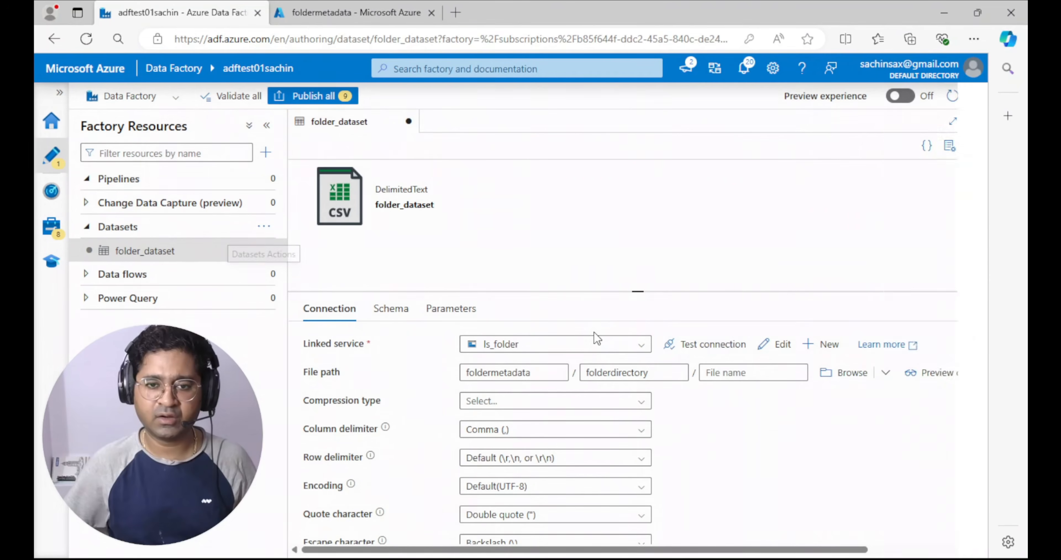
Create a new pipeline and add a Get Metadata activity to its canvas
left_click(130, 180)
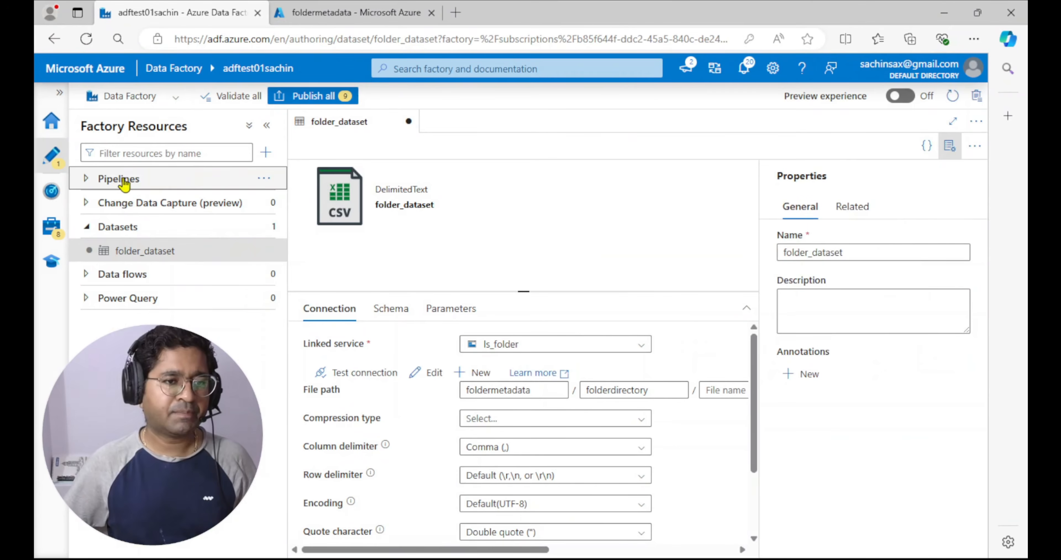
left_click(271, 180)
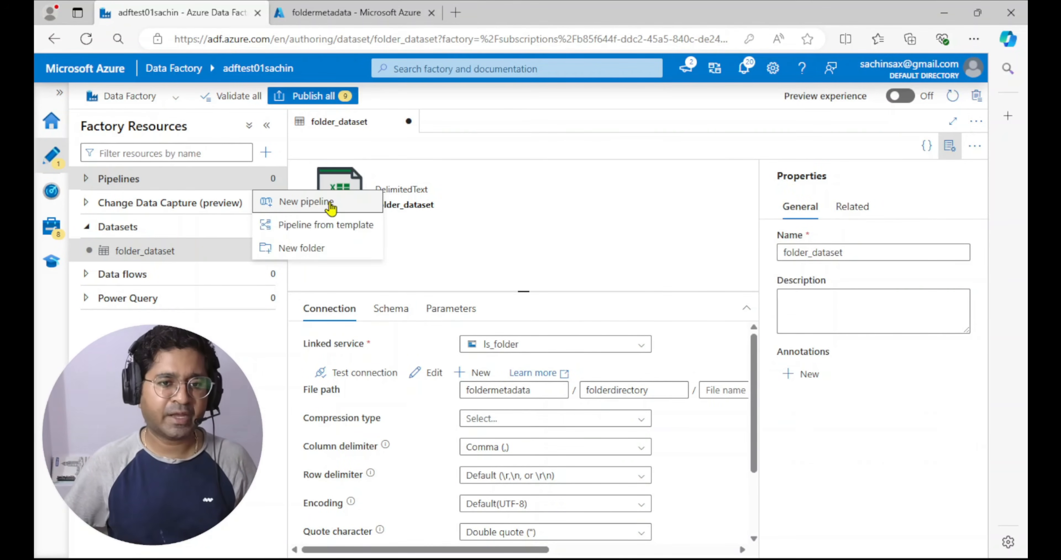
left_click(307, 201)
left_click(356, 168)
type("met")
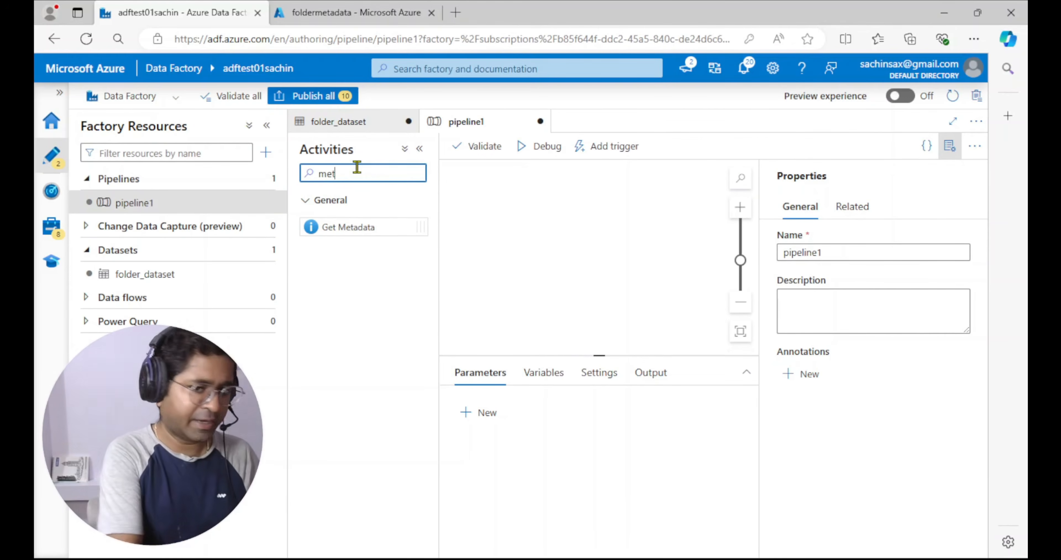
left_click_drag(372, 227, 585, 227)
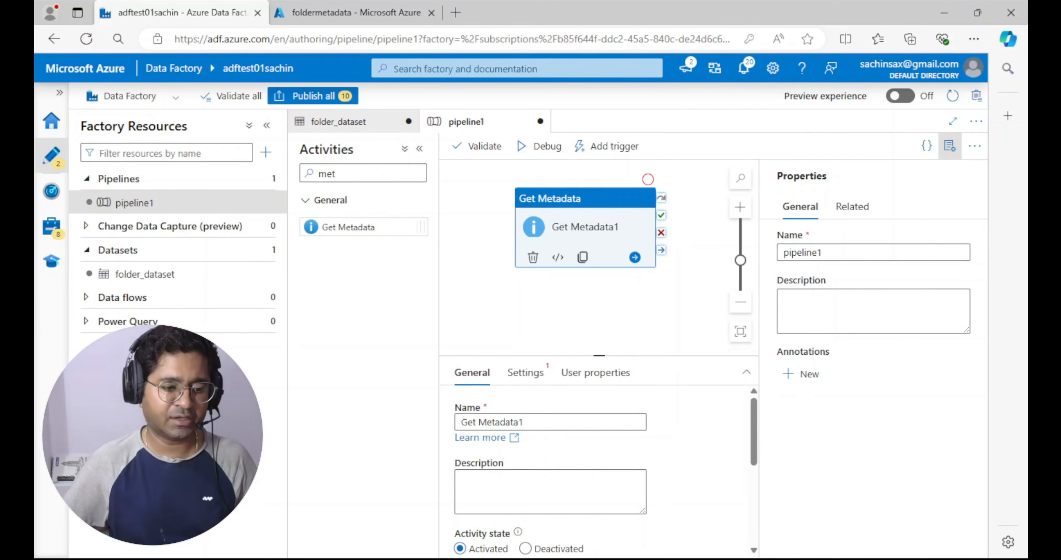
left_click(619, 208)
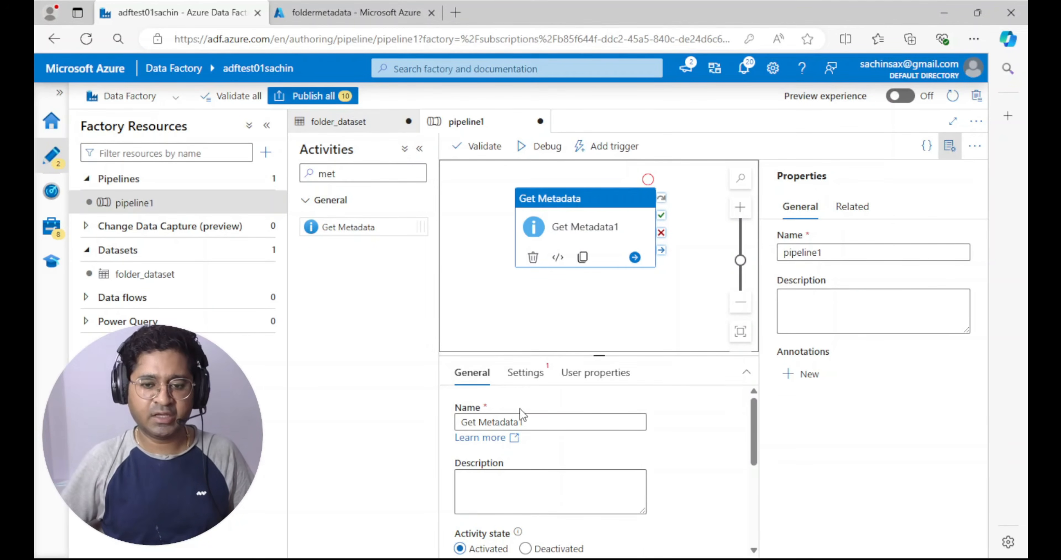
Set the Get Metadata activity's dataset to folder_dataset
left_click(950, 146)
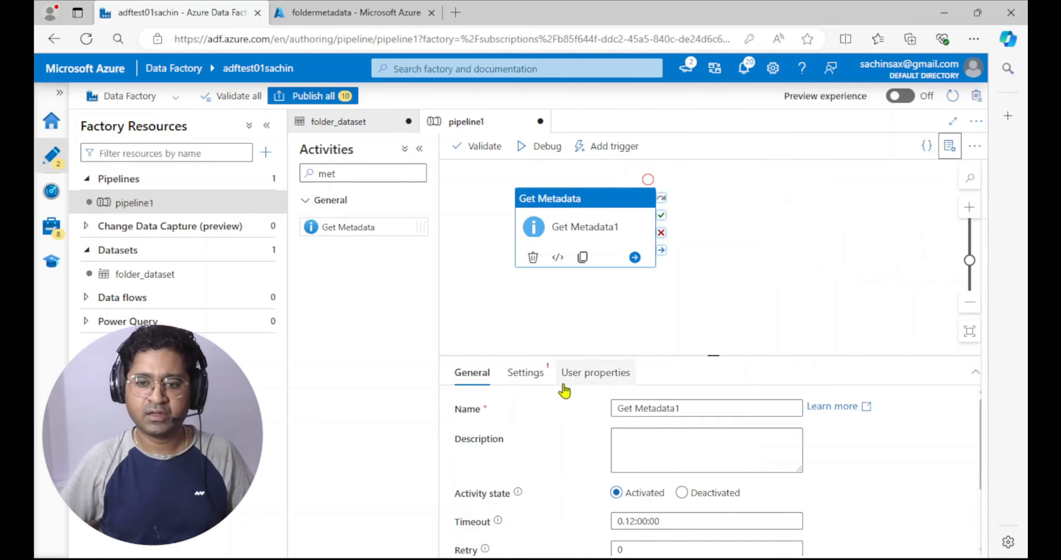
left_click_drag(710, 352, 713, 287)
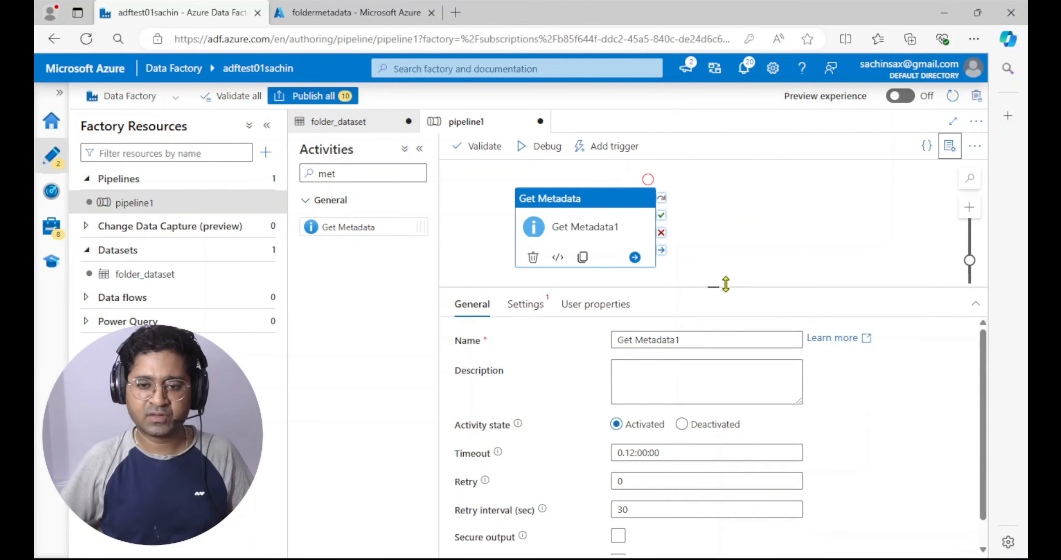
left_click(525, 303)
left_click(675, 341)
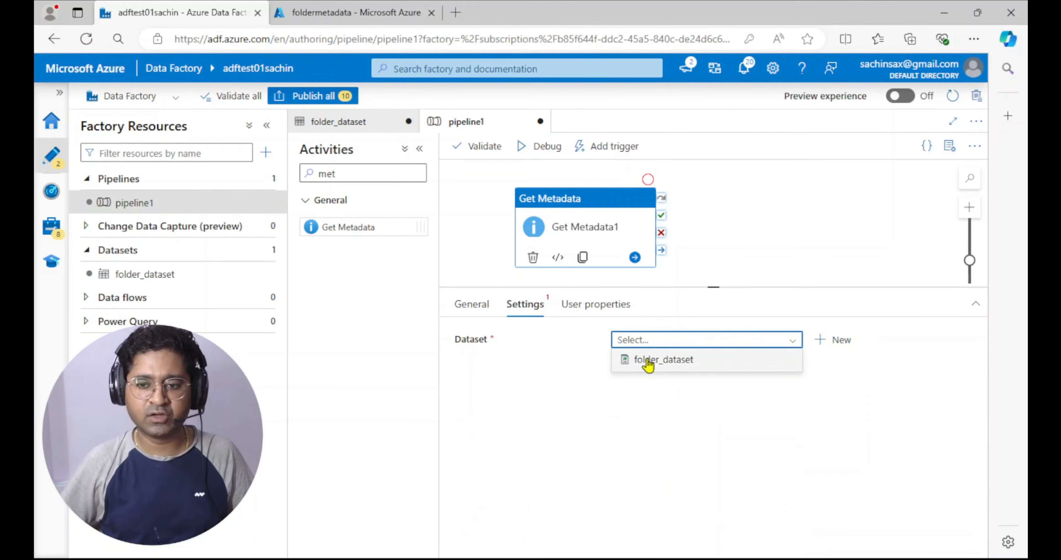
left_click(694, 363)
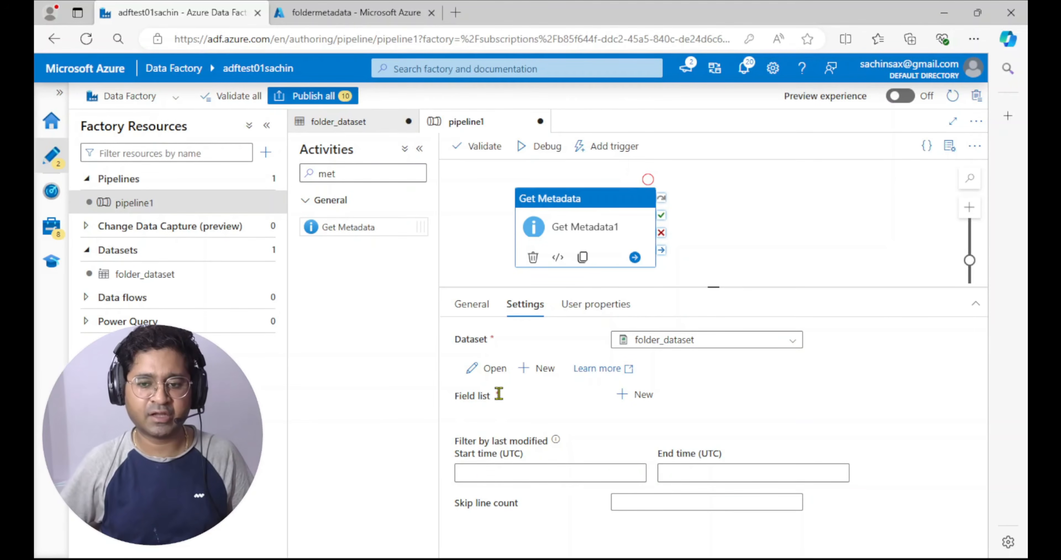
Add the Child items and Exists arguments to the Get Metadata activity's field list
left_click(643, 397)
scroll(558, 415, "down", 1)
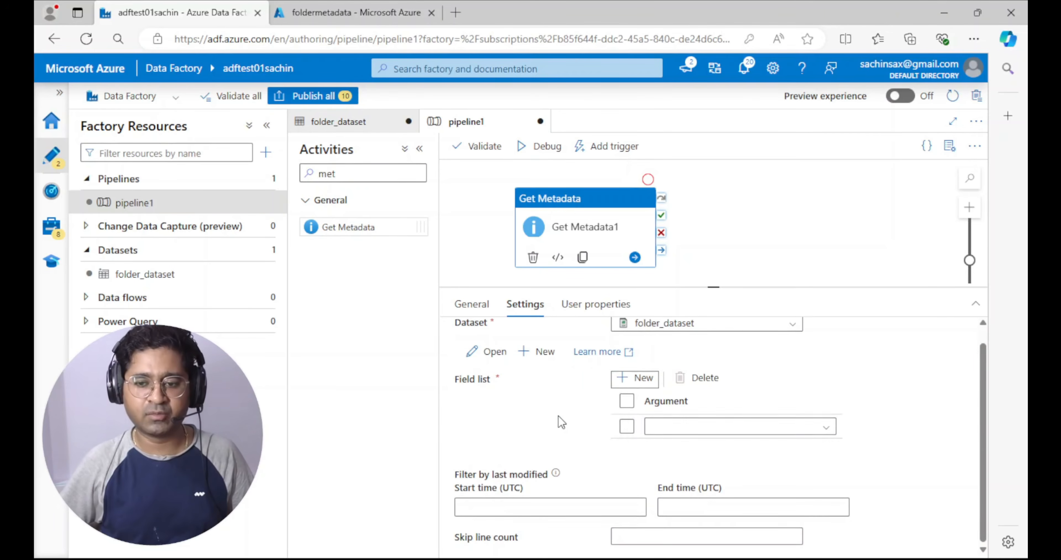
left_click(826, 429)
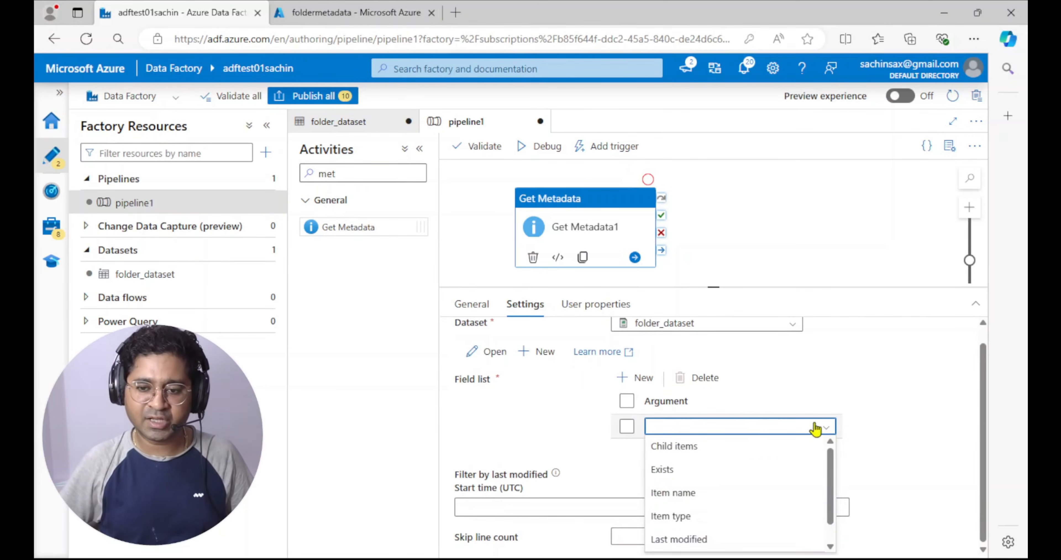
left_click(680, 449)
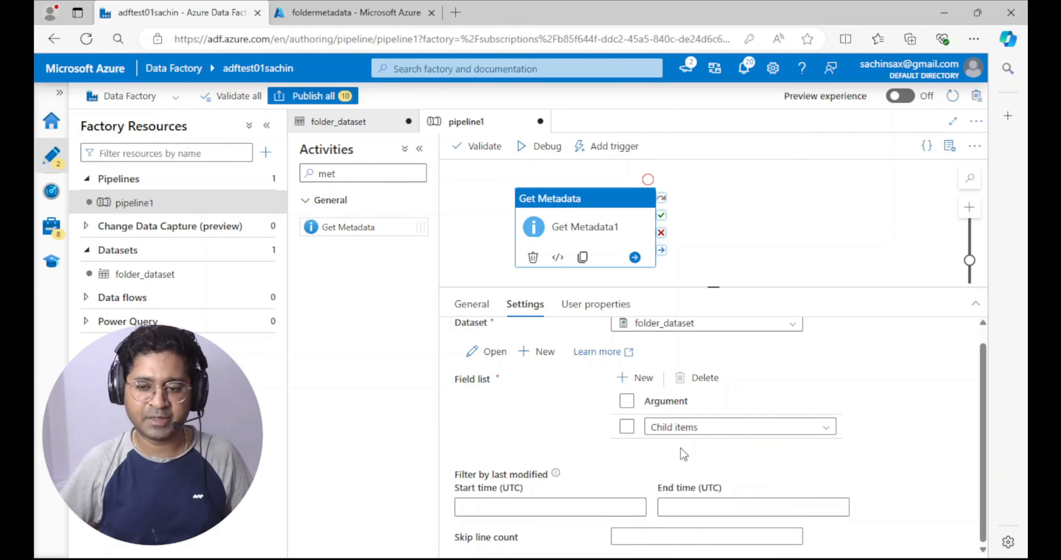
left_click(626, 378)
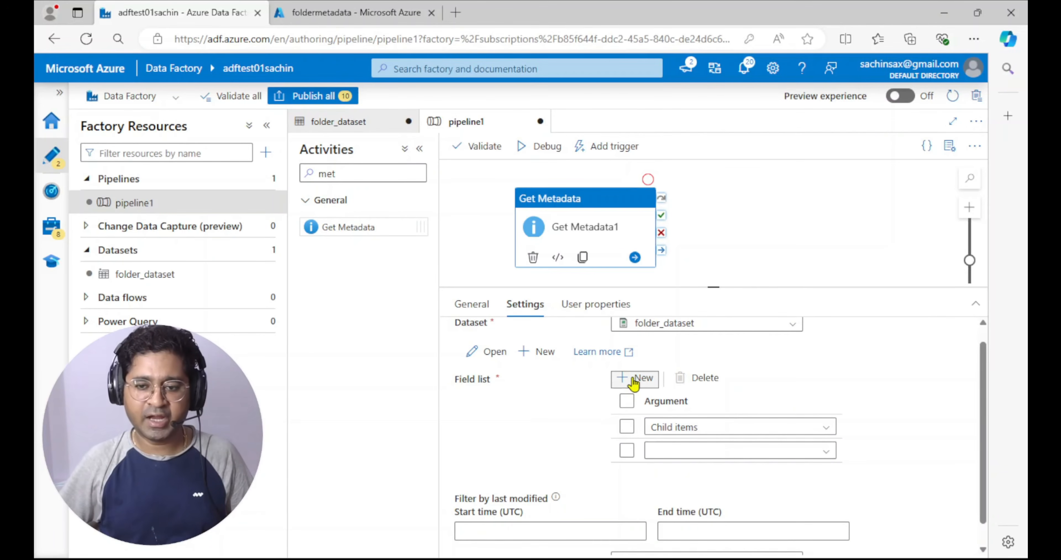
left_click(420, 153)
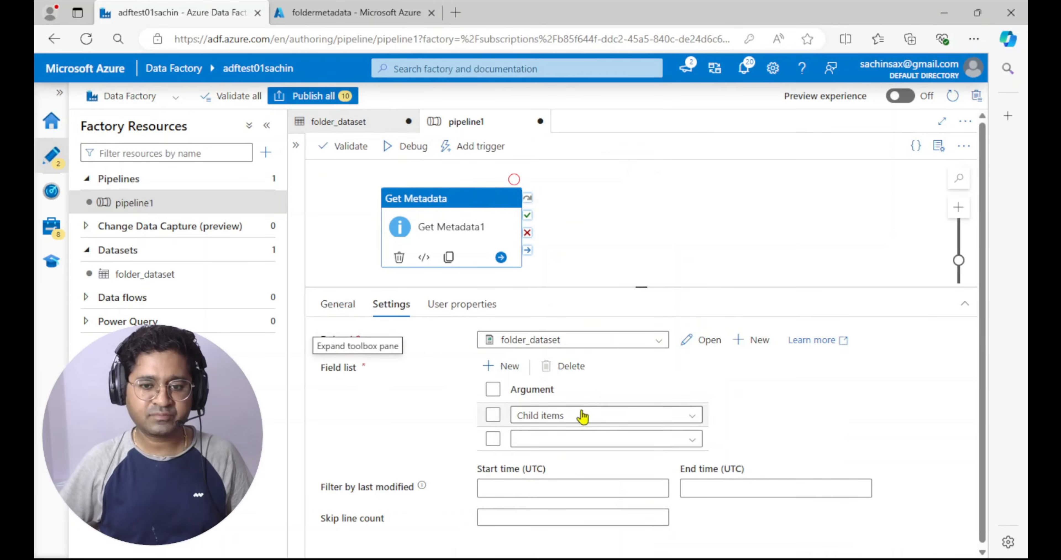
left_click(697, 443)
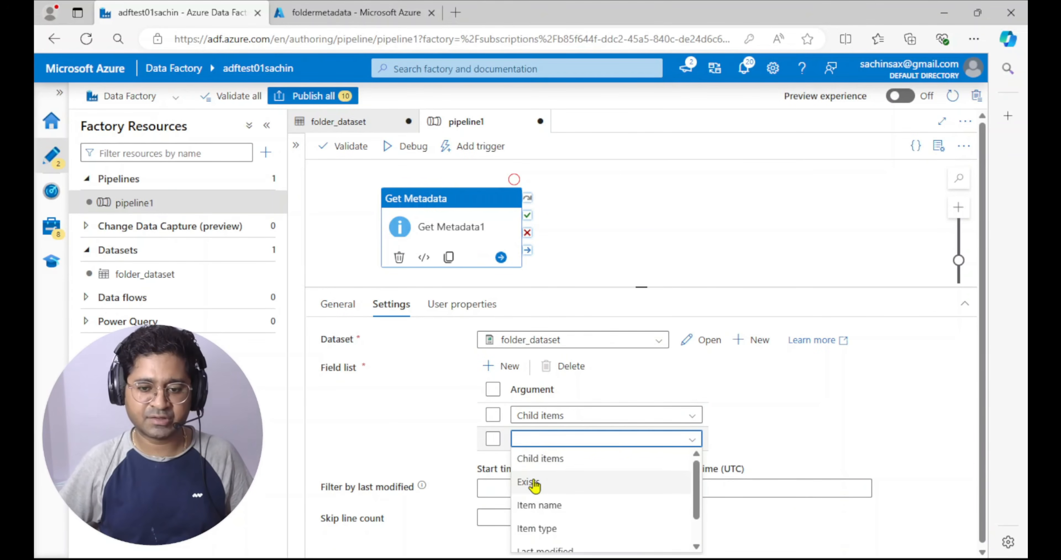
left_click(535, 482)
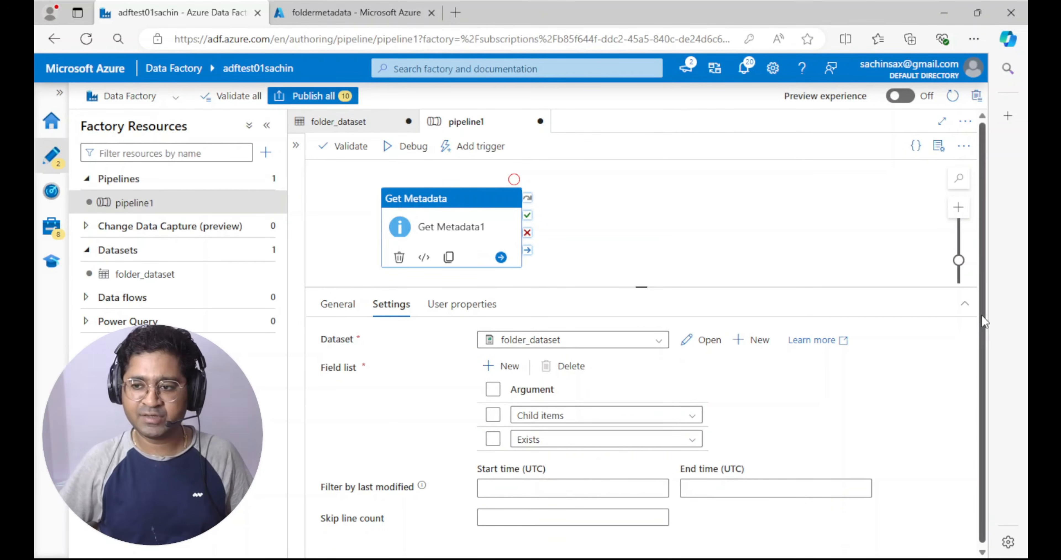
Add the Last modified and Item name arguments to the Get Metadata activity's field list
left_click_drag(982, 322, 982, 353)
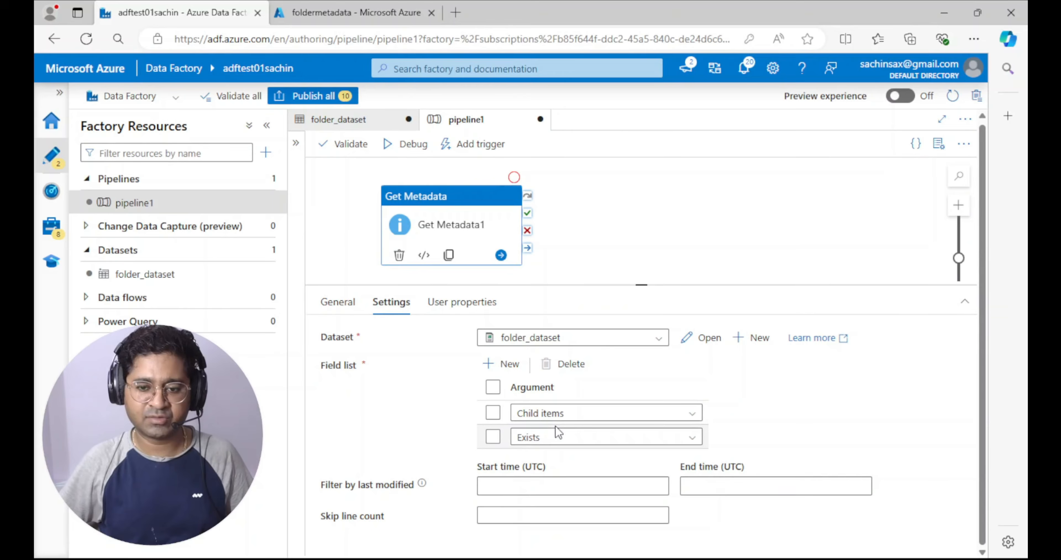
left_click_drag(635, 285, 641, 188)
left_click(510, 268)
left_click(692, 364)
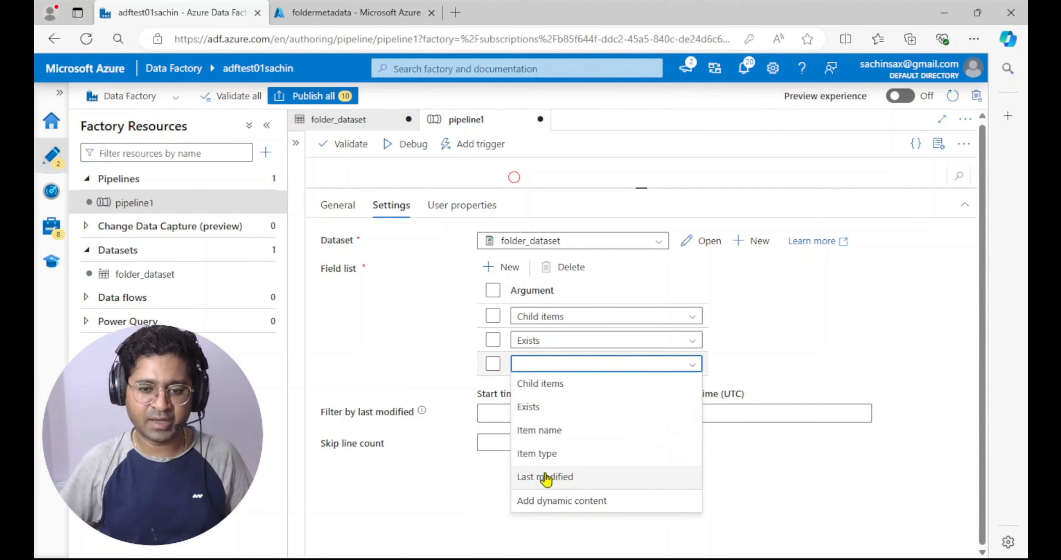
left_click(546, 477)
left_click(502, 267)
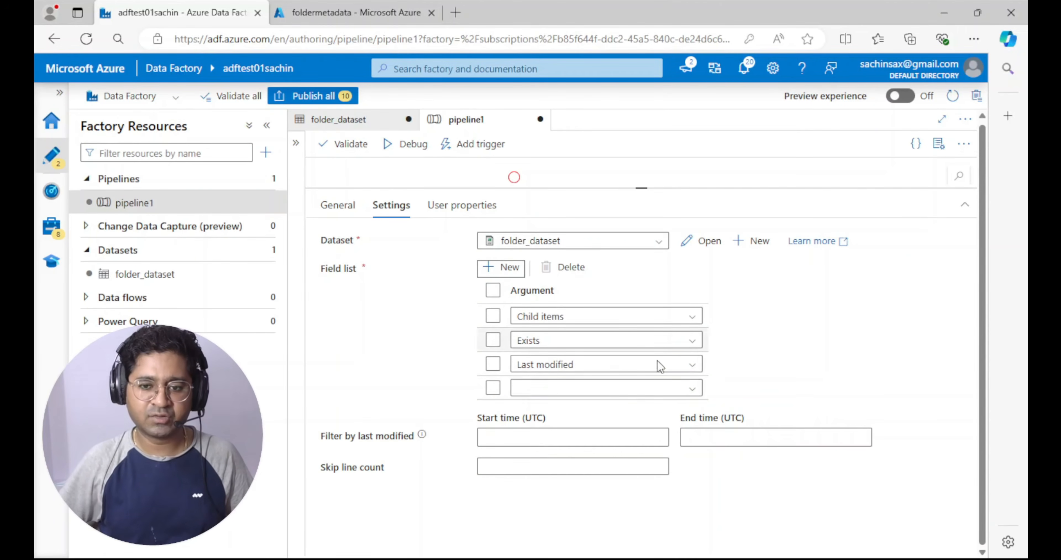
left_click(694, 389)
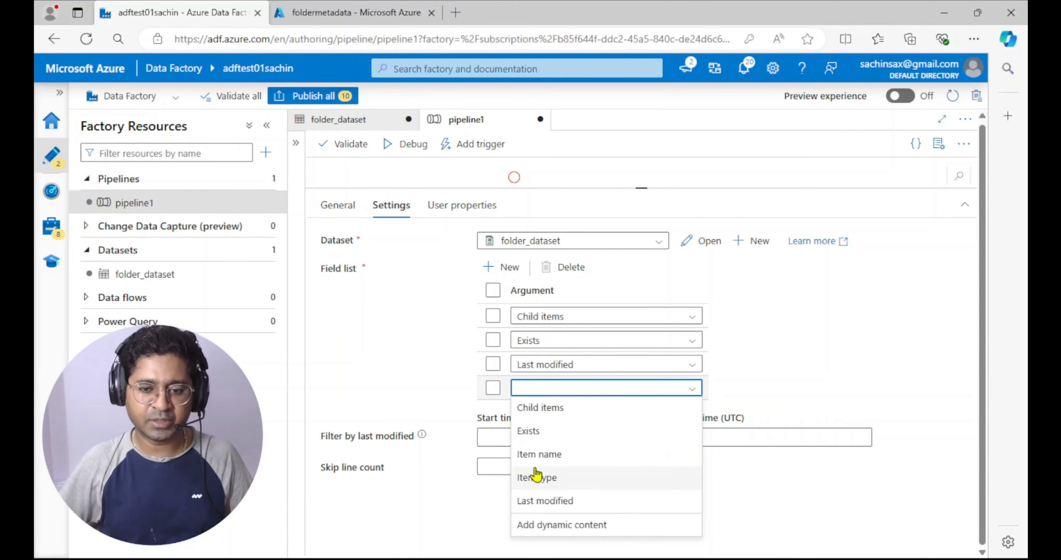
left_click(538, 452)
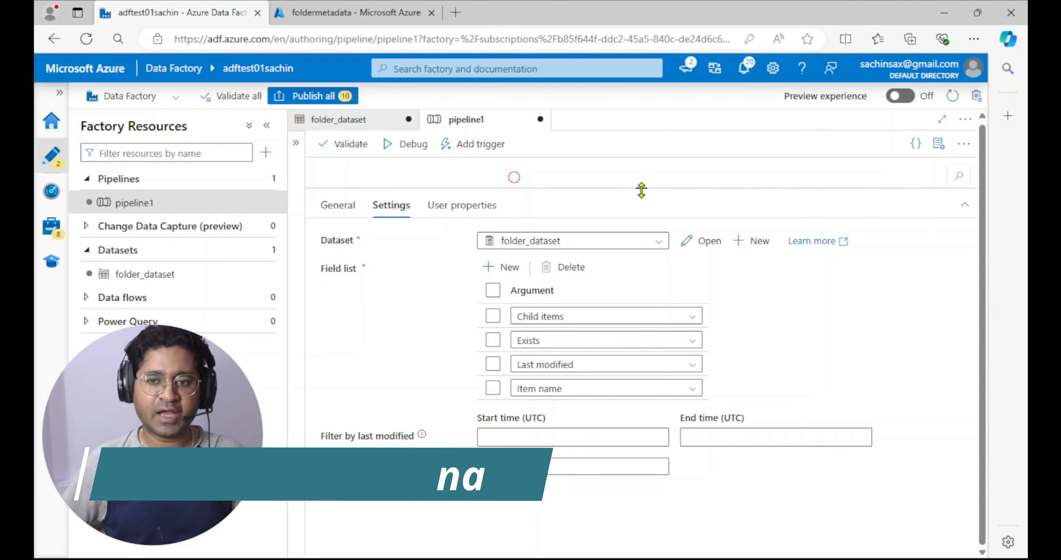
Start a debug run of the pipeline containing the Get Metadata activity
left_click_drag(639, 189, 635, 288)
left_click(414, 144)
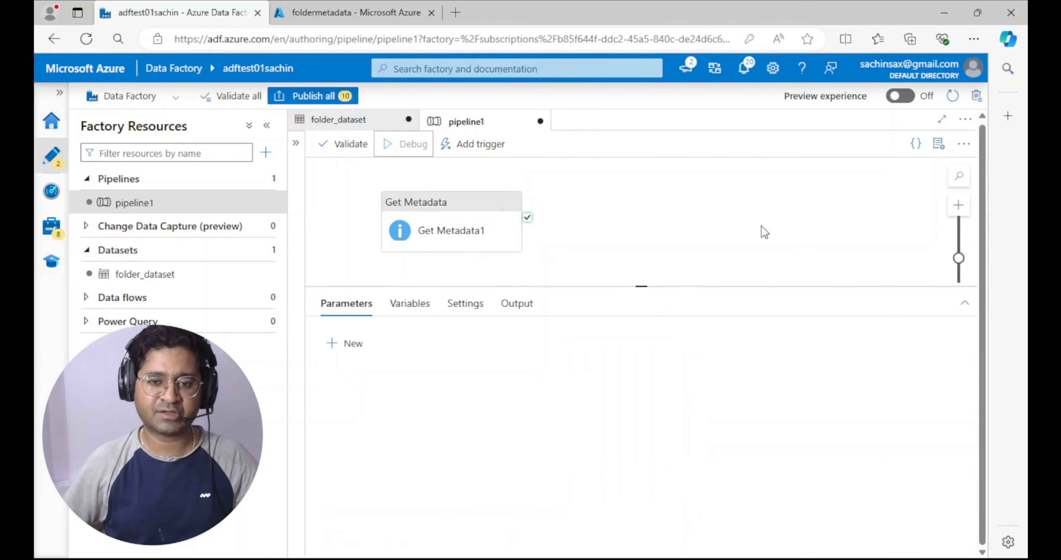
mouse_move(444, 449)
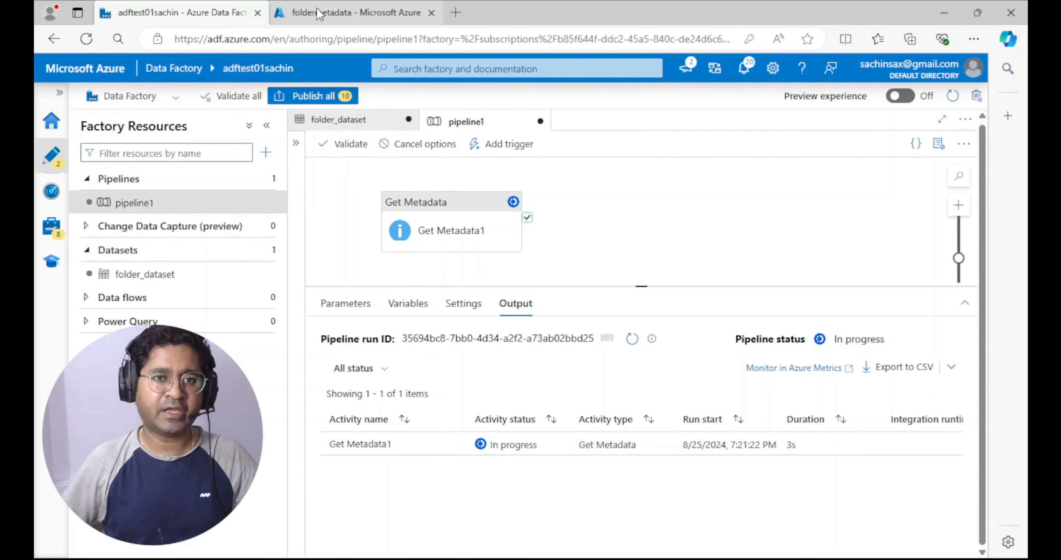
Check the foldermetadata container's root level in the Azure portal and return to Azure Data Factory
left_click(320, 16)
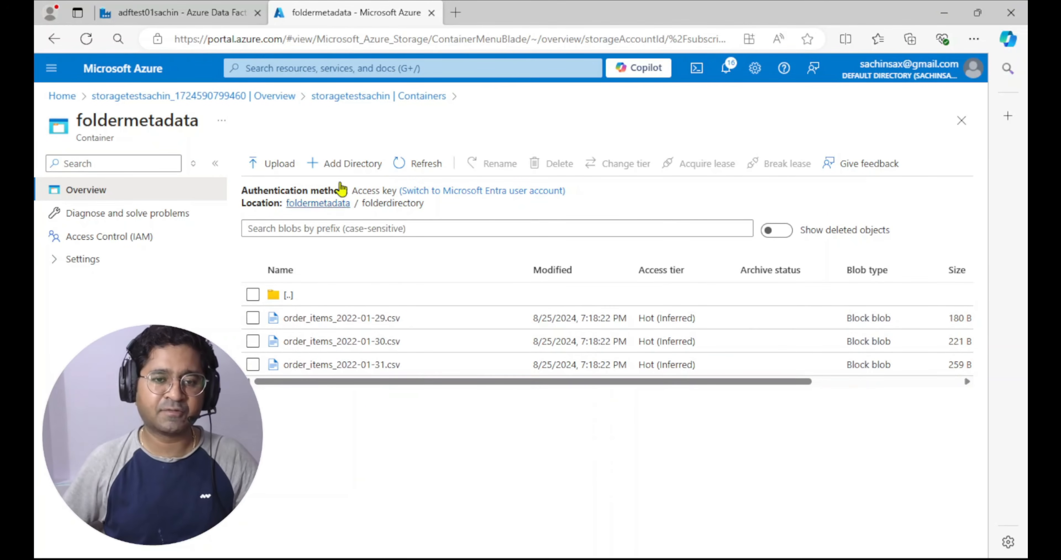
left_click(324, 203)
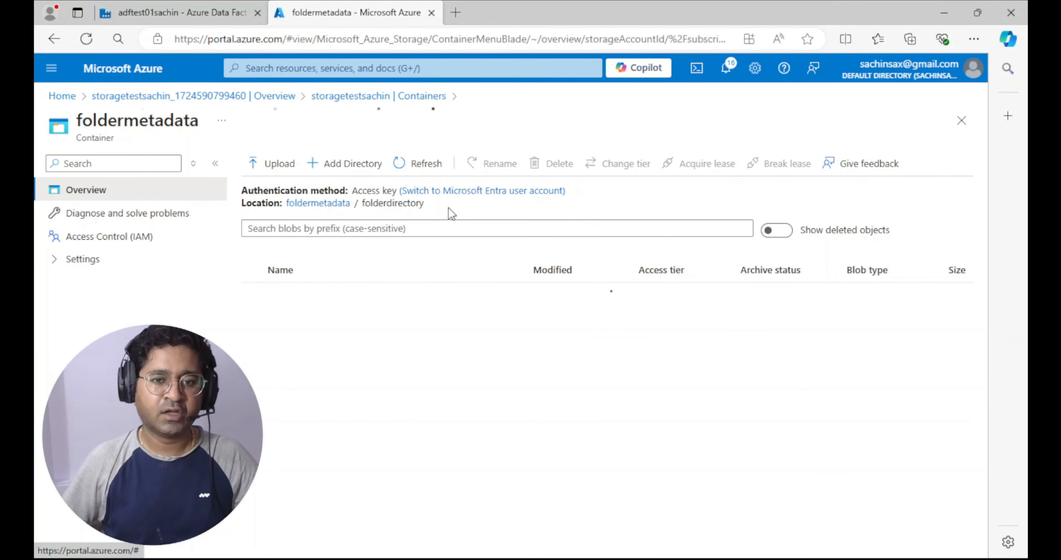
left_click(175, 16)
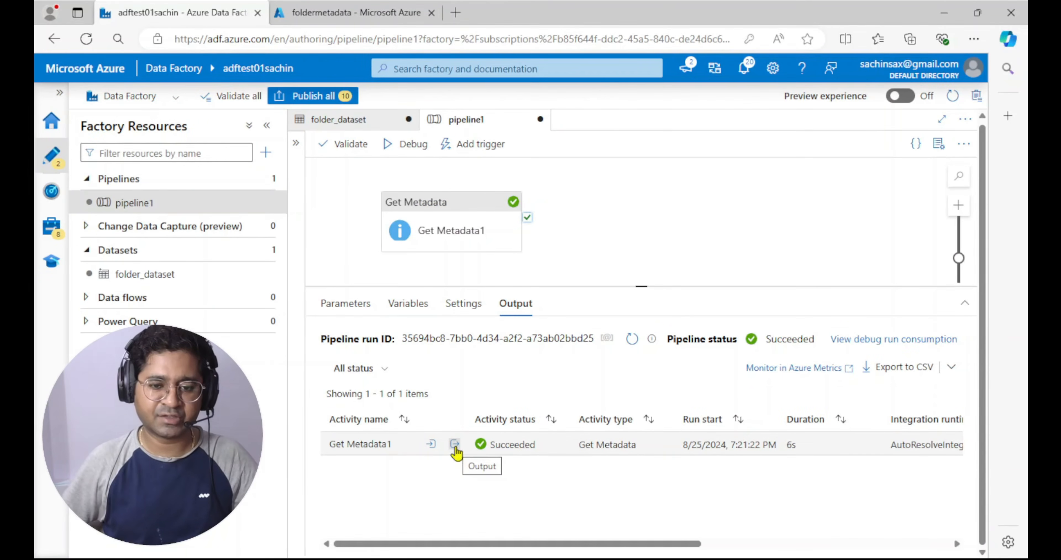
Open the Get Metadata activity's run output at full size and examine the exists property
left_click(454, 444)
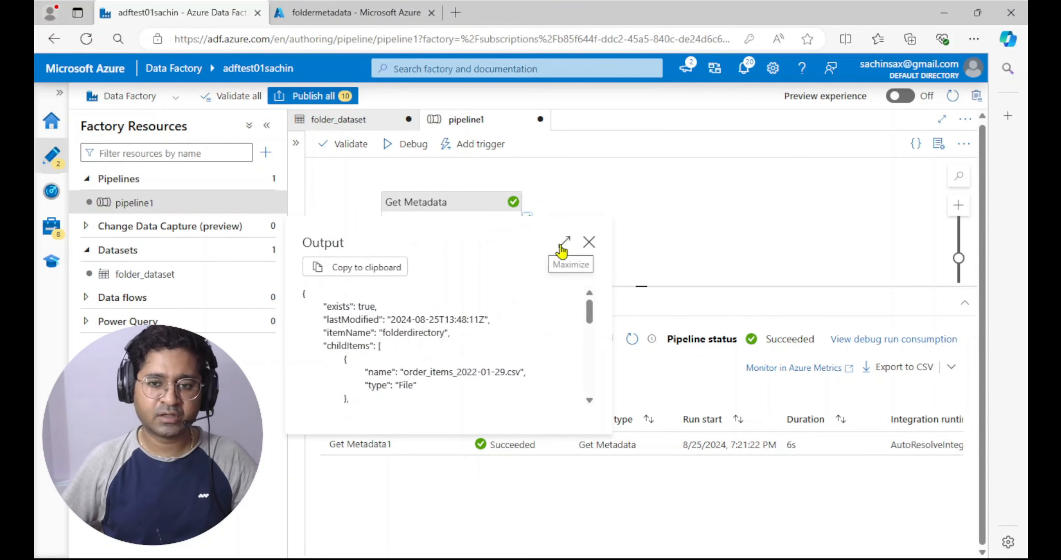
left_click(563, 243)
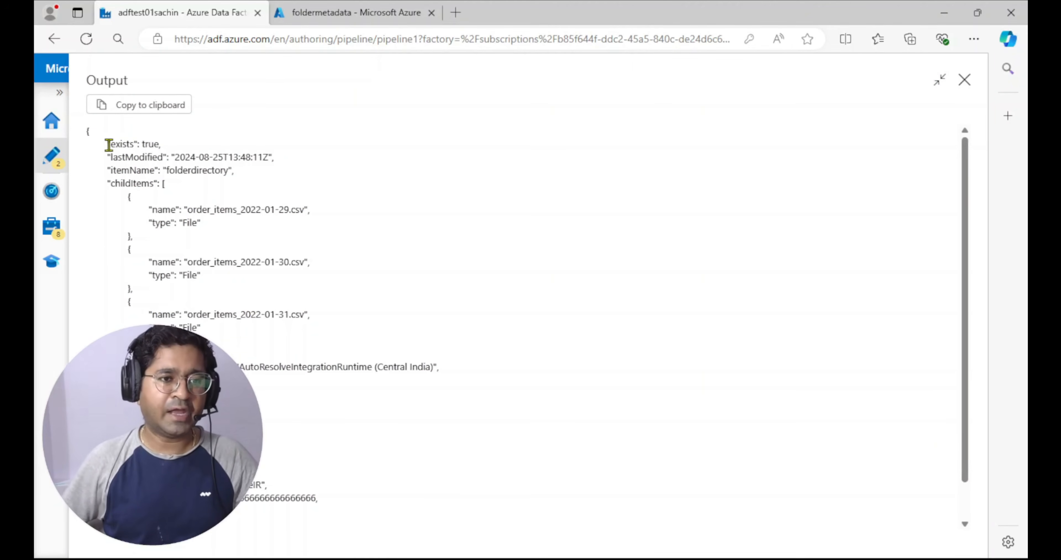
left_click_drag(108, 145, 160, 144)
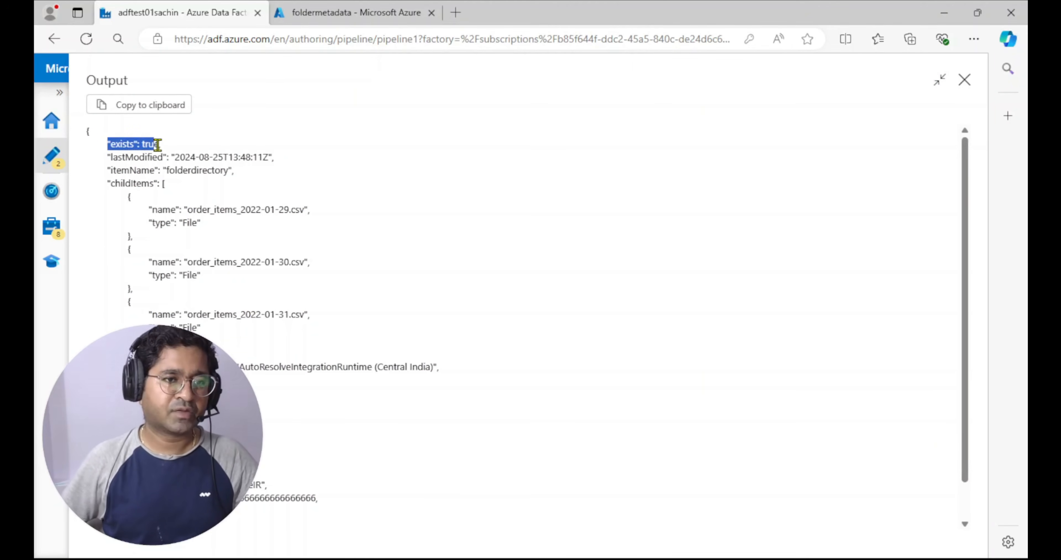
Examine the lastModified, itemName and childItems properties in the Get Metadata activity's run output
left_click(359, 164)
left_click_drag(108, 160, 320, 164)
left_click(467, 189)
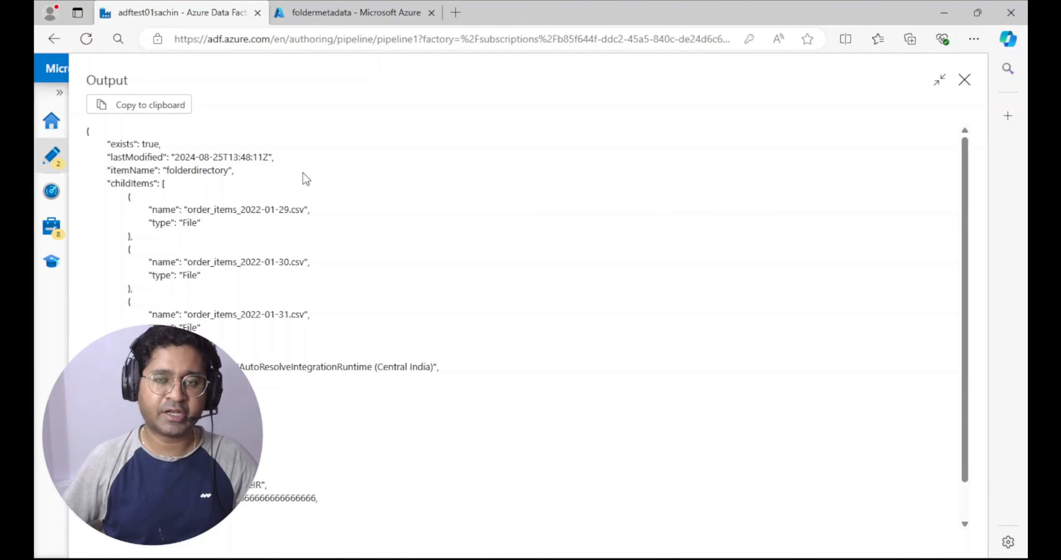
left_click_drag(104, 183, 269, 336)
left_click(200, 213)
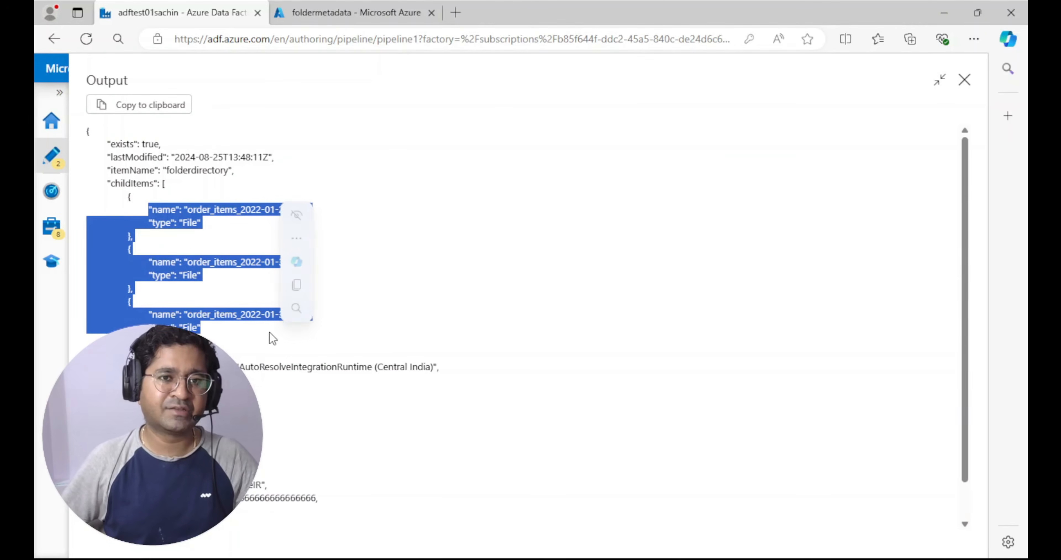
Open folderdirectory in the Azure portal's foldermetadata container to compare its contents, and return to Azure Data Factory
left_click(356, 13)
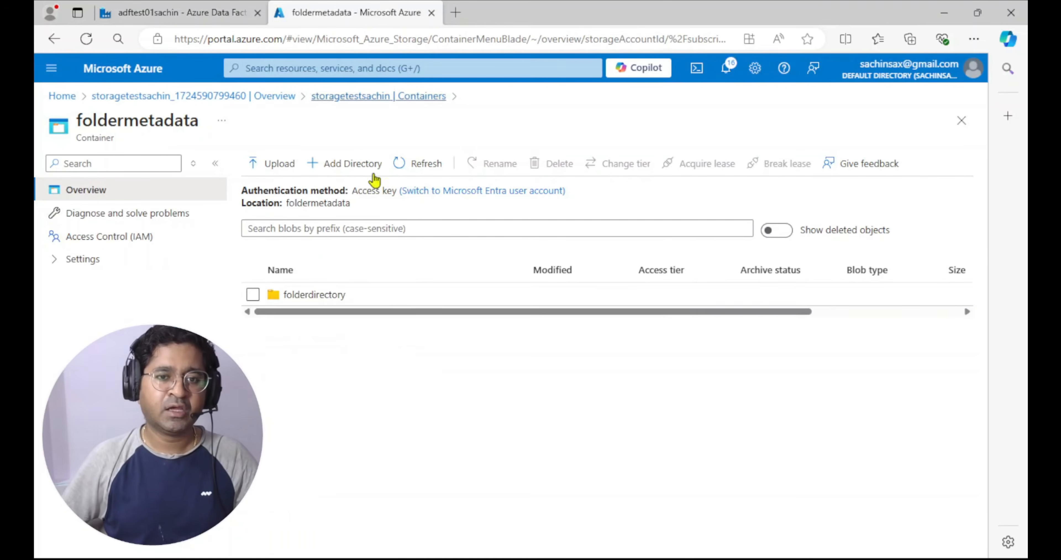
left_click(308, 300)
left_click(162, 15)
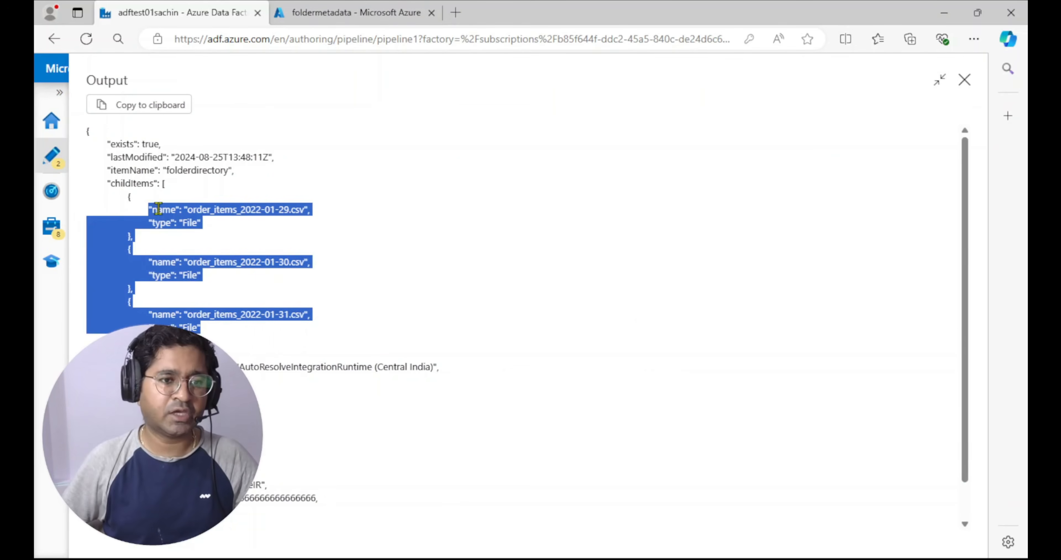
Review the rest of the run output, copy the JSON to the clipboard and close the output view
left_click(447, 259)
scroll(251, 253, "down", 1)
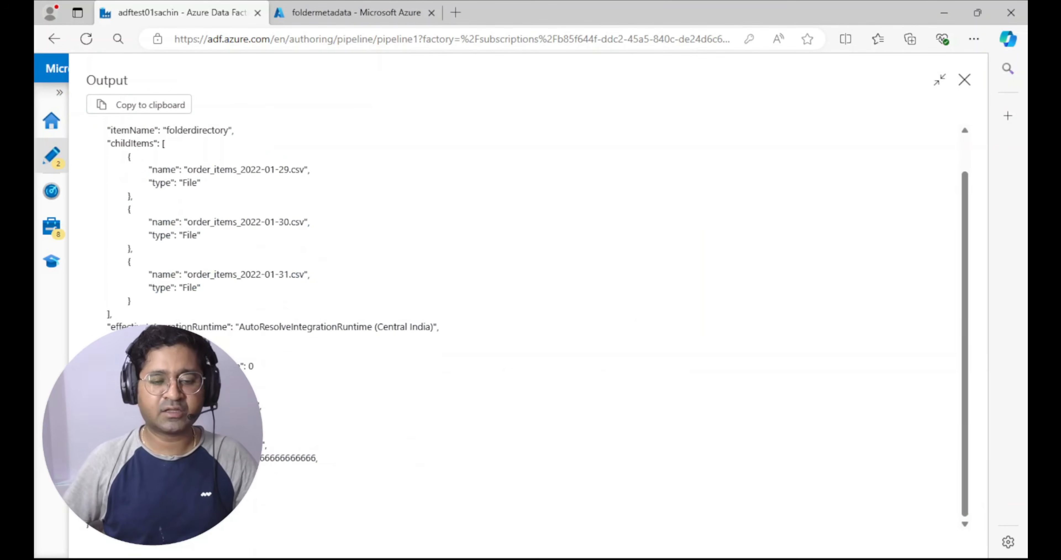
scroll(538, 321, "up", 1)
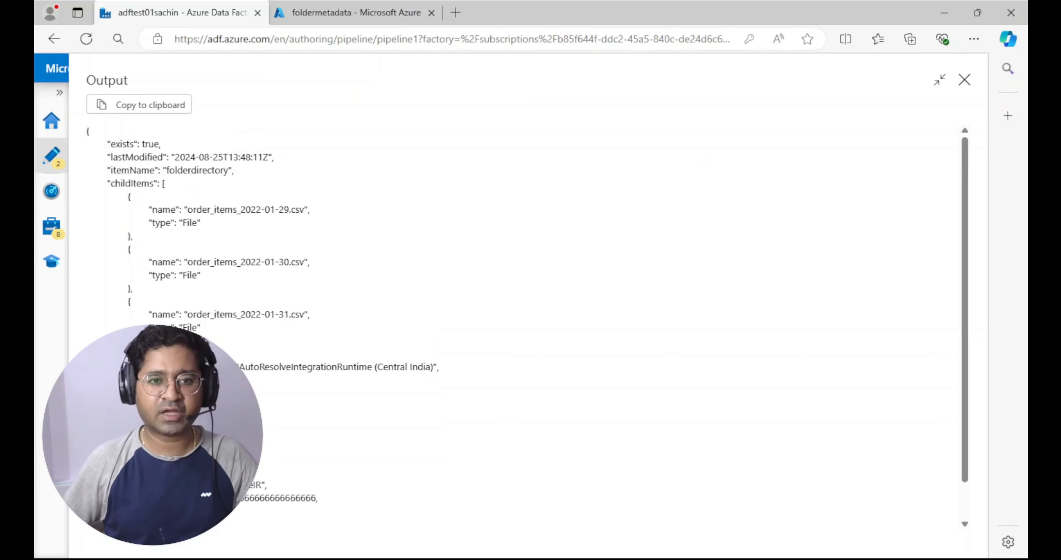
left_click(139, 110)
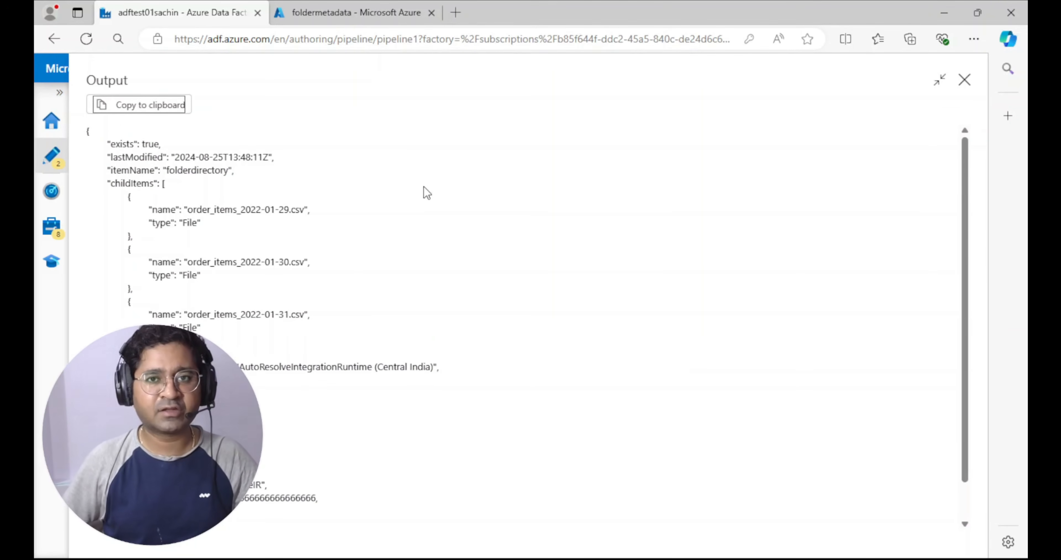
left_click(964, 80)
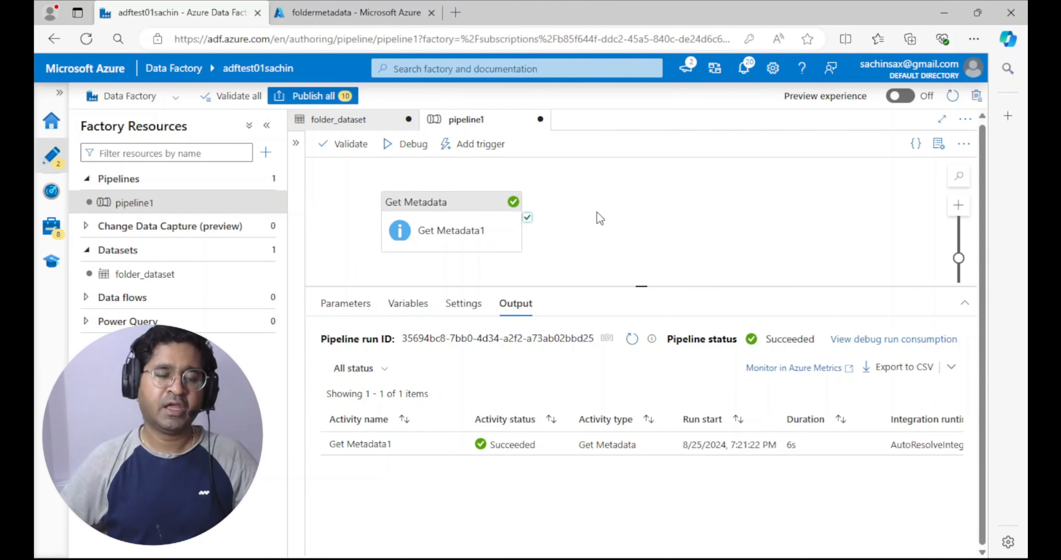
Try adding a Switch activity connected after Get Metadata1, and delete it from the pipeline
left_click(607, 208)
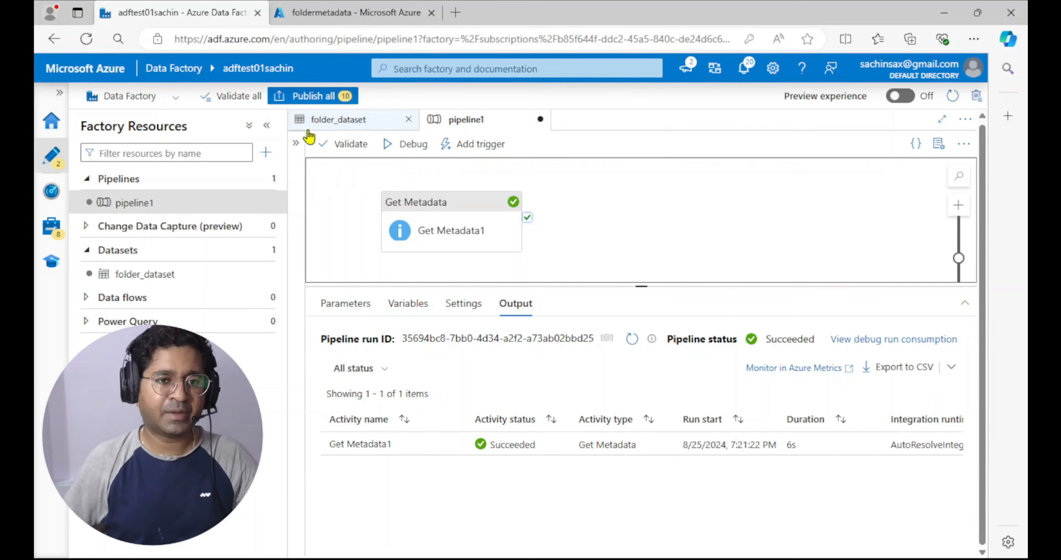
left_click(296, 144)
left_click_drag(343, 172, 303, 174)
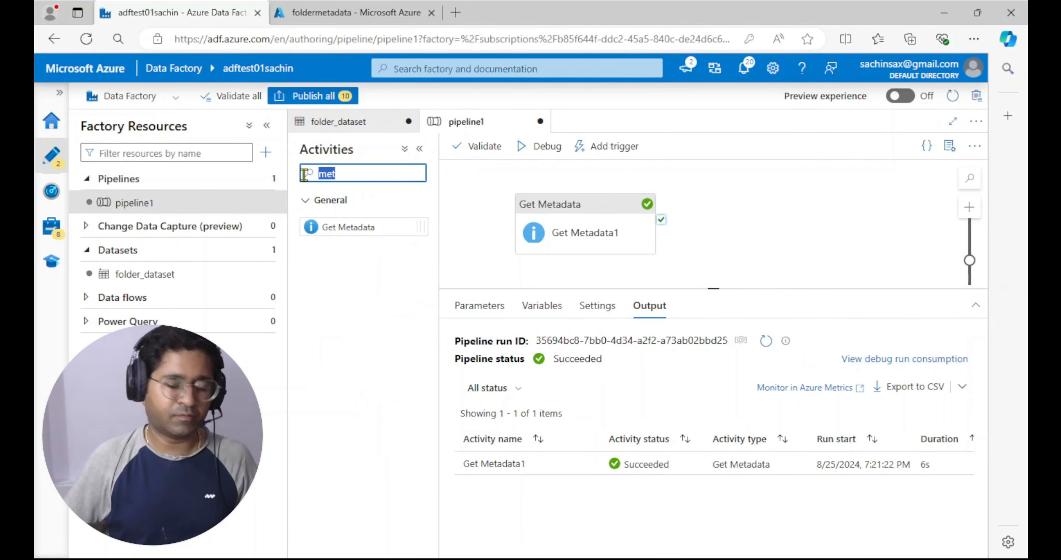
type("swit")
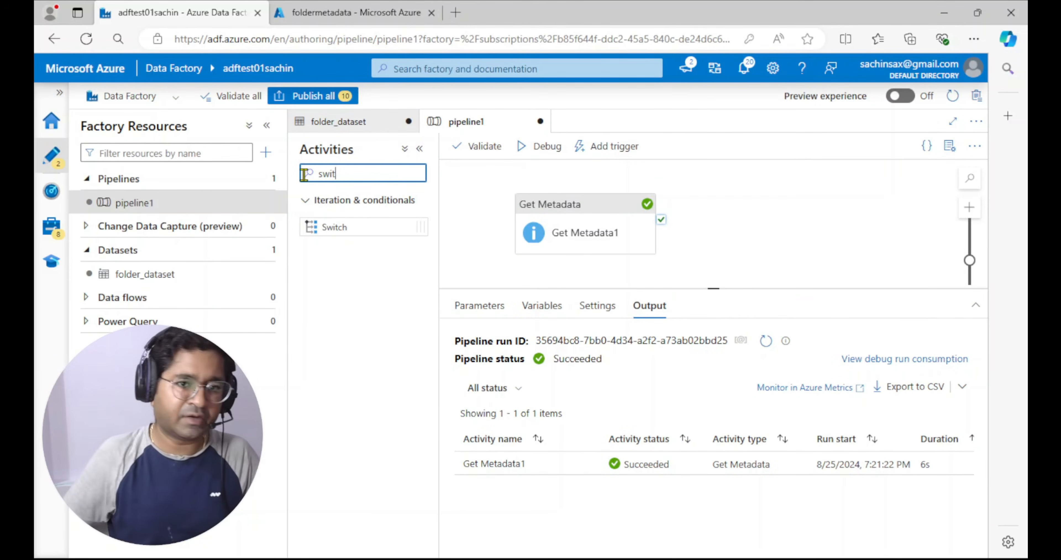
left_click_drag(334, 226, 776, 199)
mouse_move(657, 222)
left_click_drag(663, 214, 690, 248)
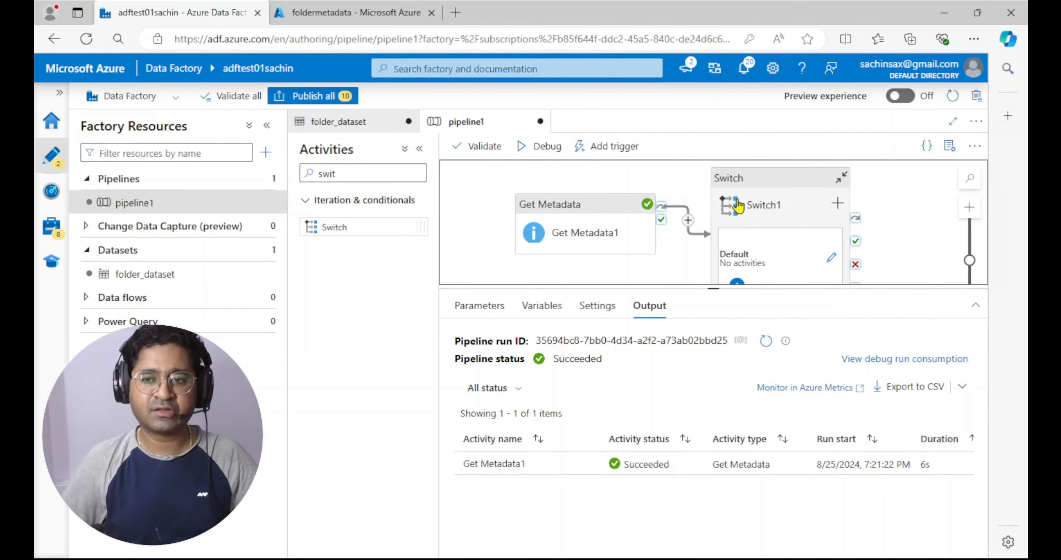
left_click(762, 185)
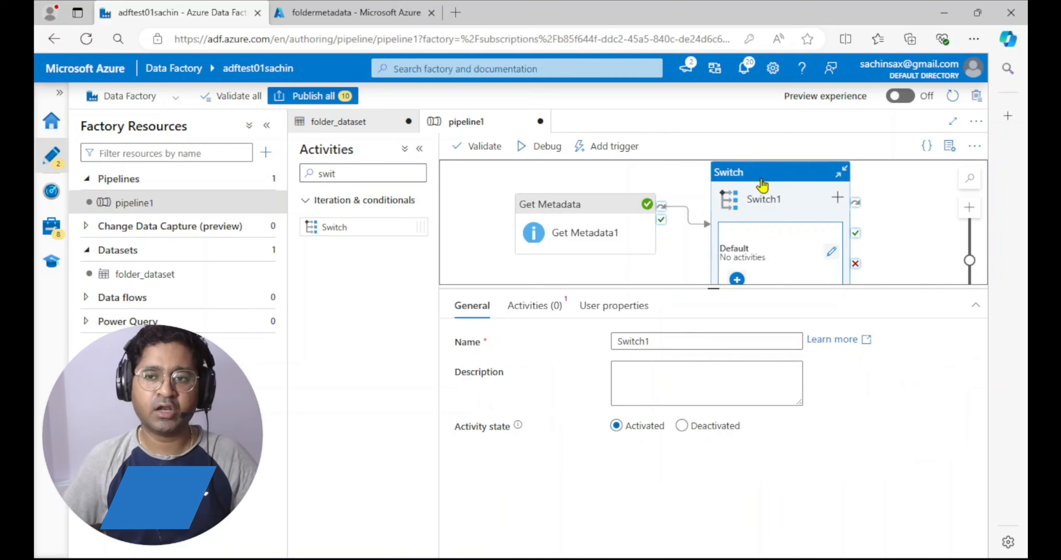
key("Delete")
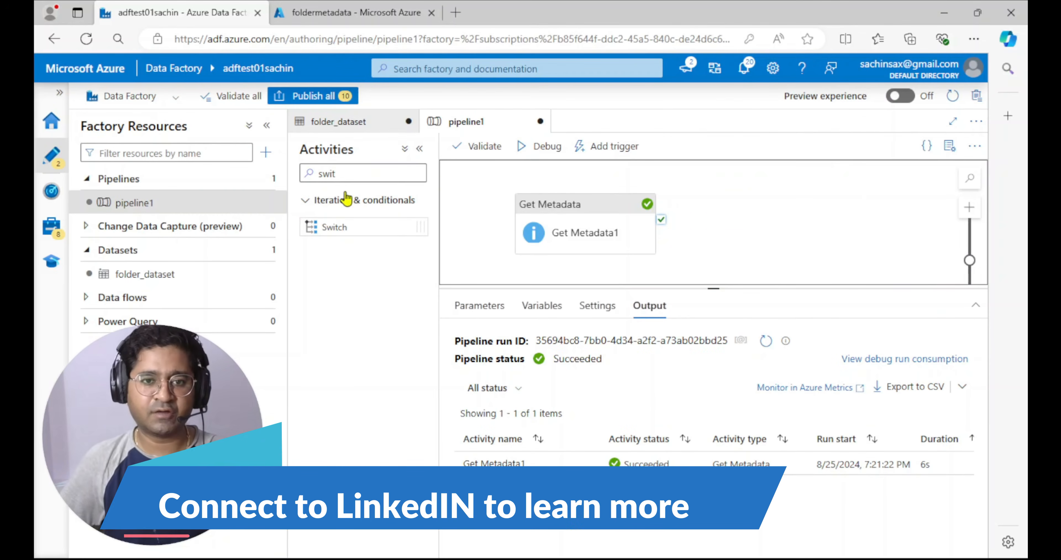
Try adding a ForEach activity beside Get Metadata1, and delete it from the pipeline
left_click_drag(351, 173, 298, 174)
type("for")
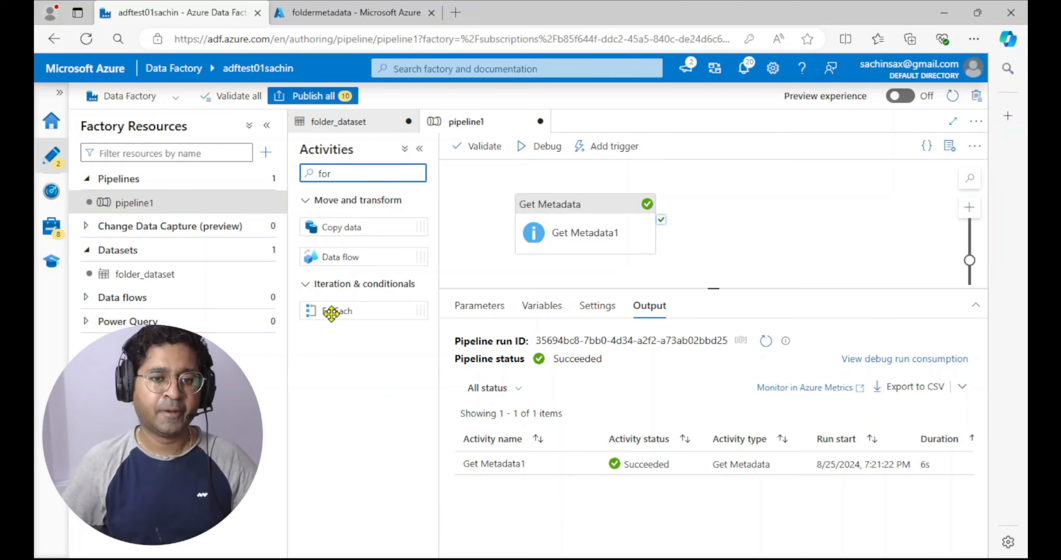
left_click_drag(335, 309, 777, 184)
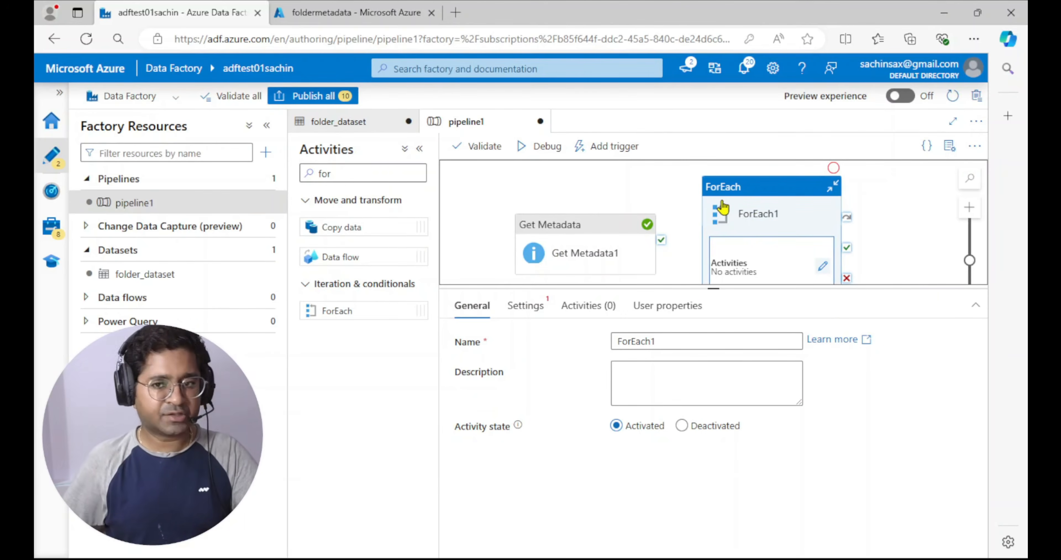
key("Delete")
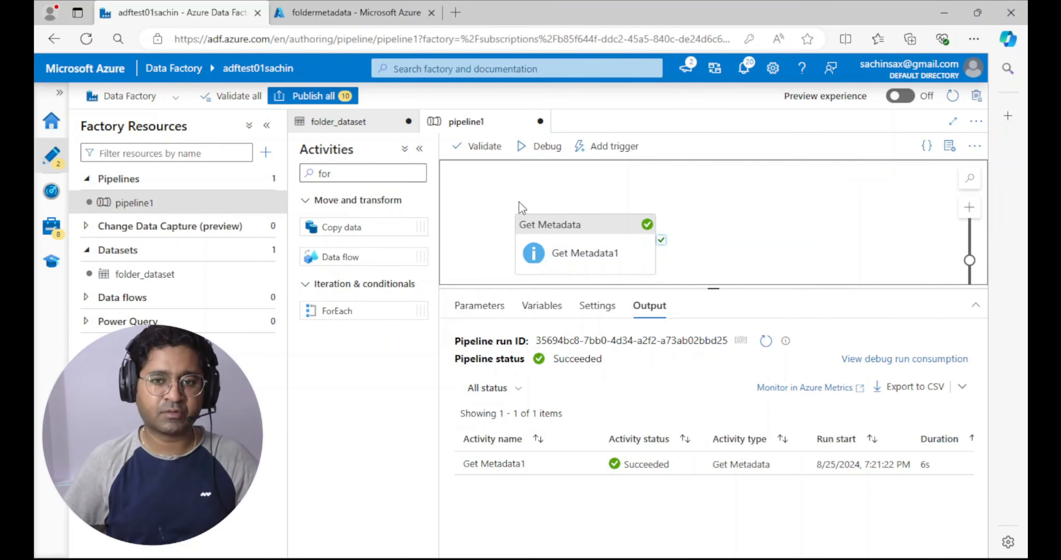
Check the CSV files inside folderdirectory in the Azure portal and return to Azure Data Factory
left_click(314, 15)
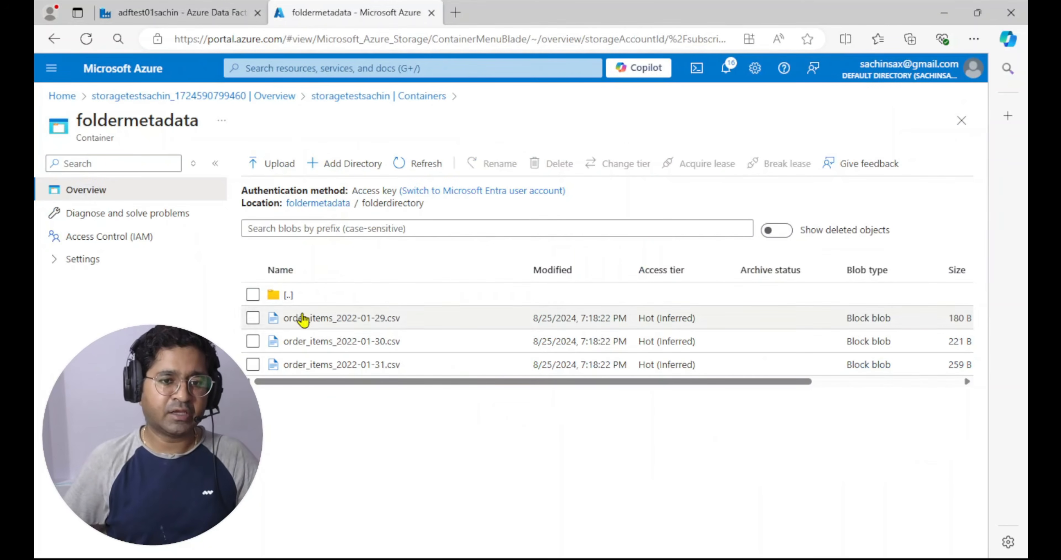
left_click(179, 15)
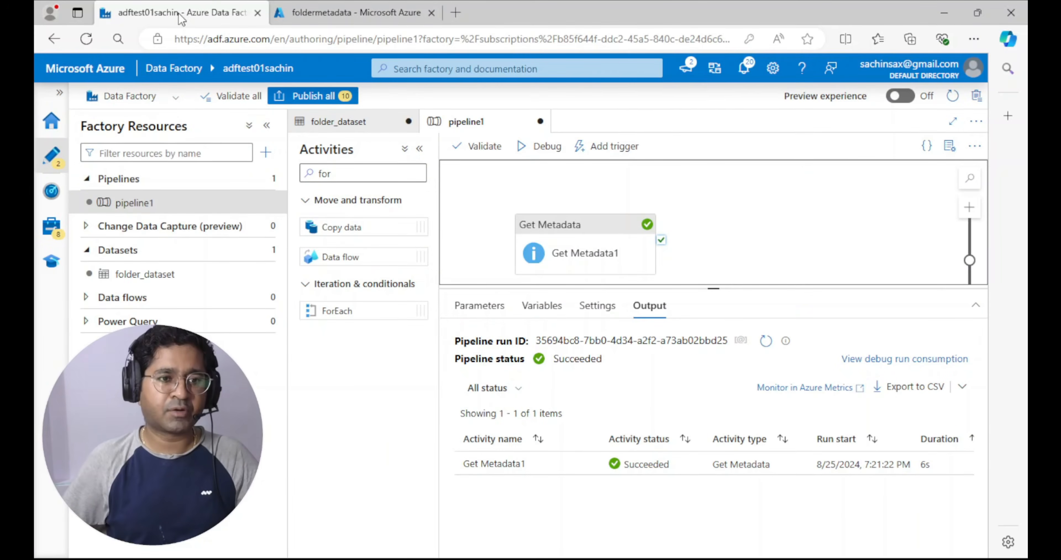
Start a new dataset on Azure Data Lake Storage Gen2 with the delimited text format
left_click(263, 251)
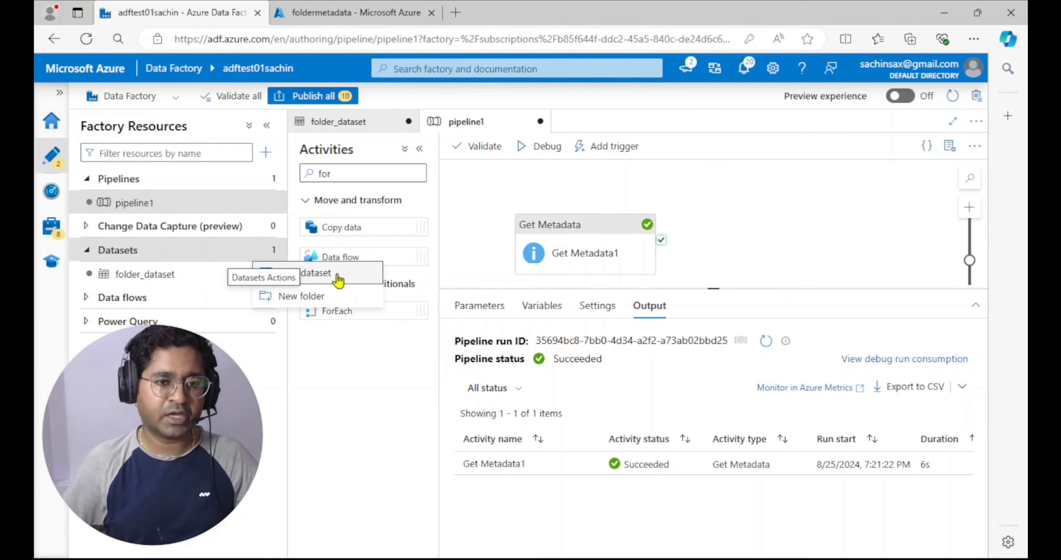
left_click(307, 273)
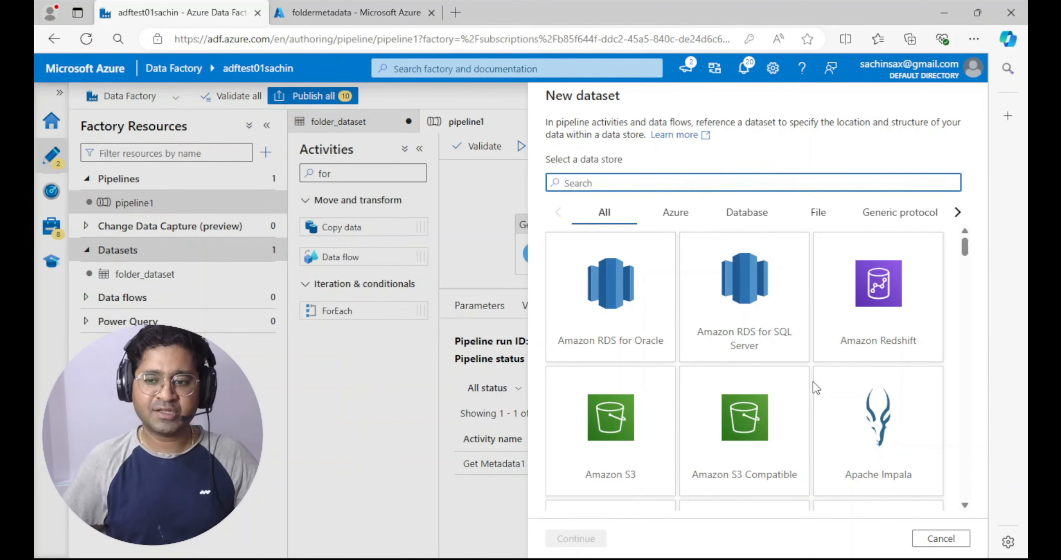
scroll(815, 387, "down", 9)
left_click(890, 330)
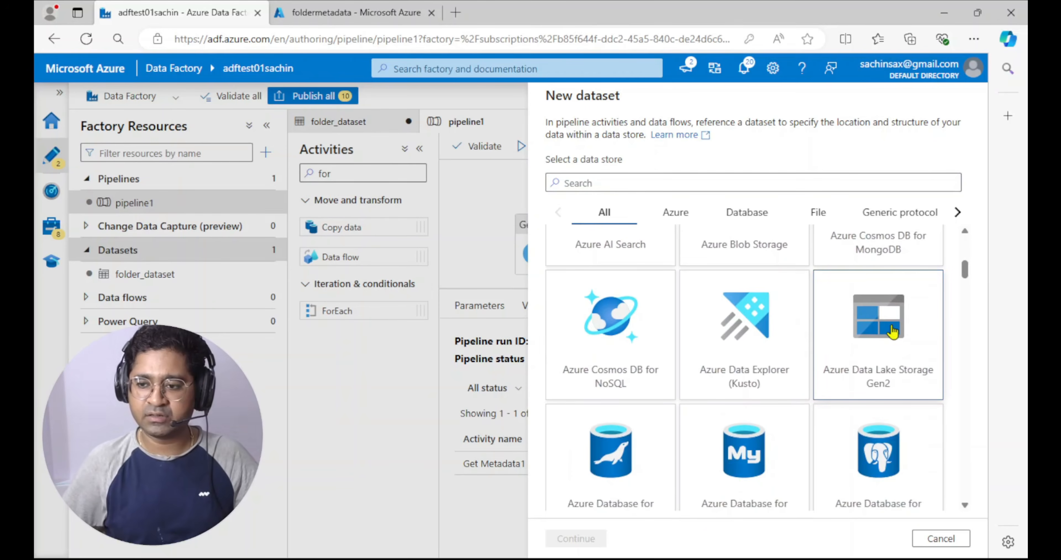
left_click(563, 537)
left_click(870, 228)
left_click(576, 538)
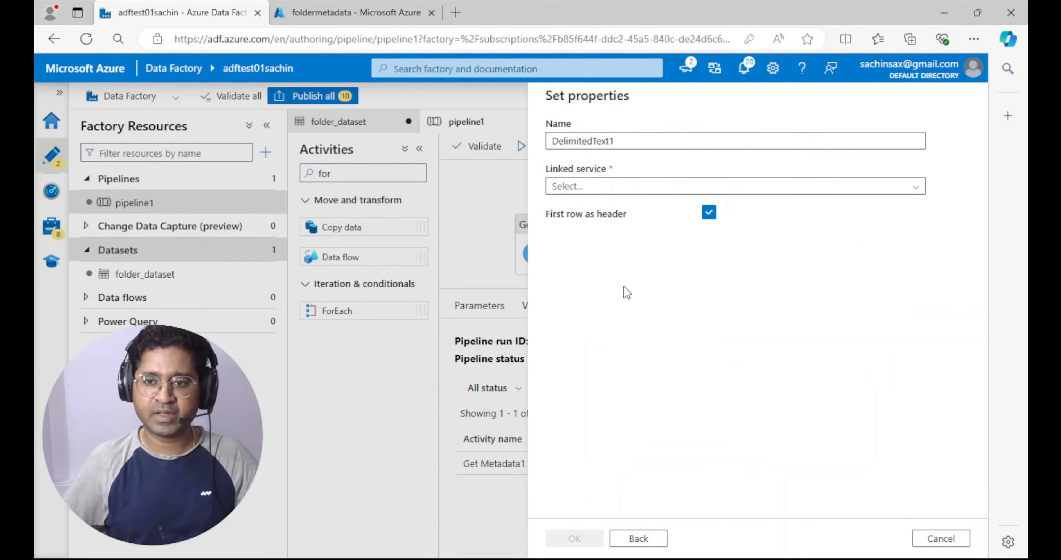
Name the new delimited text dataset file_dataset
left_click_drag(621, 144, 519, 132)
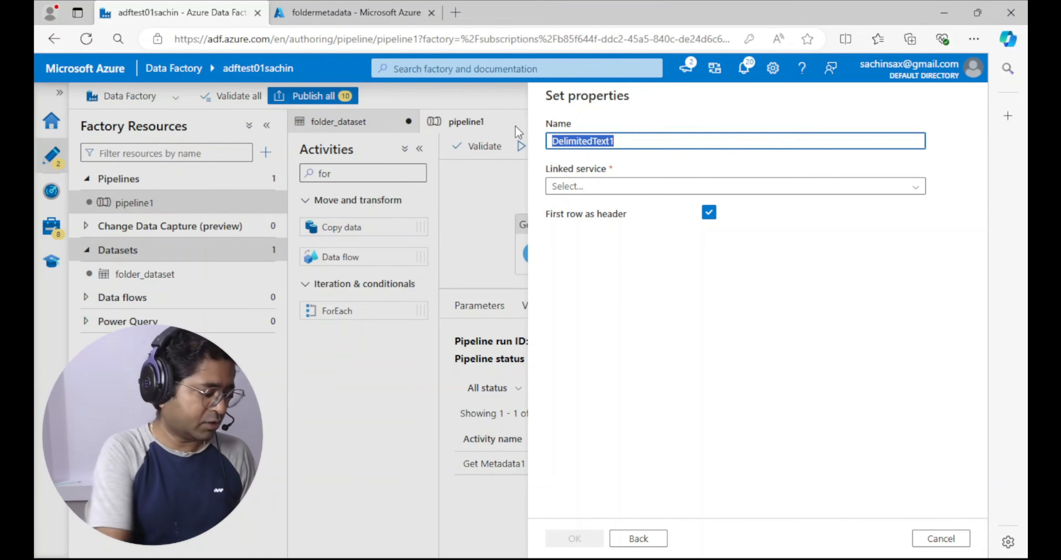
type("dataset_")
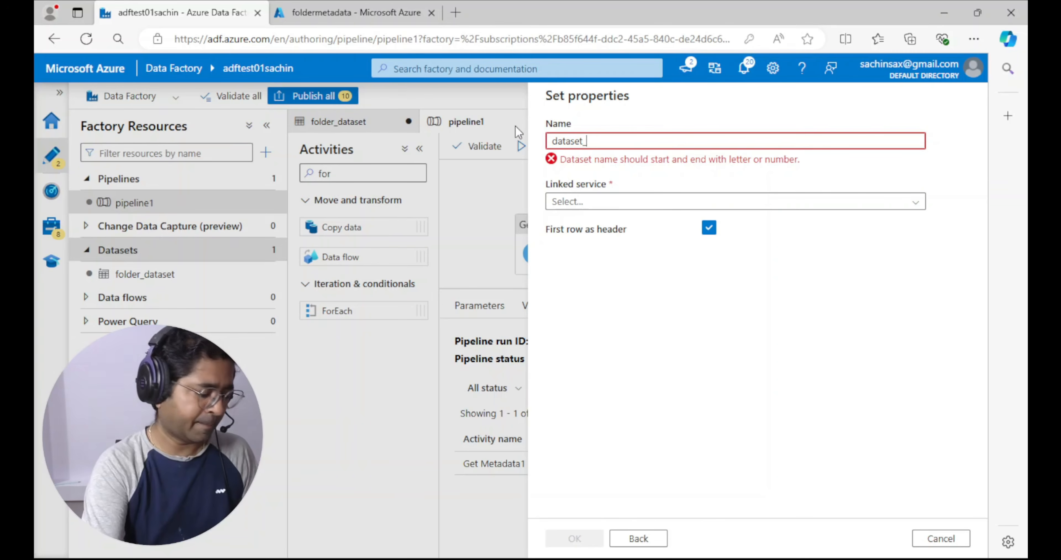
key("BackSpace")
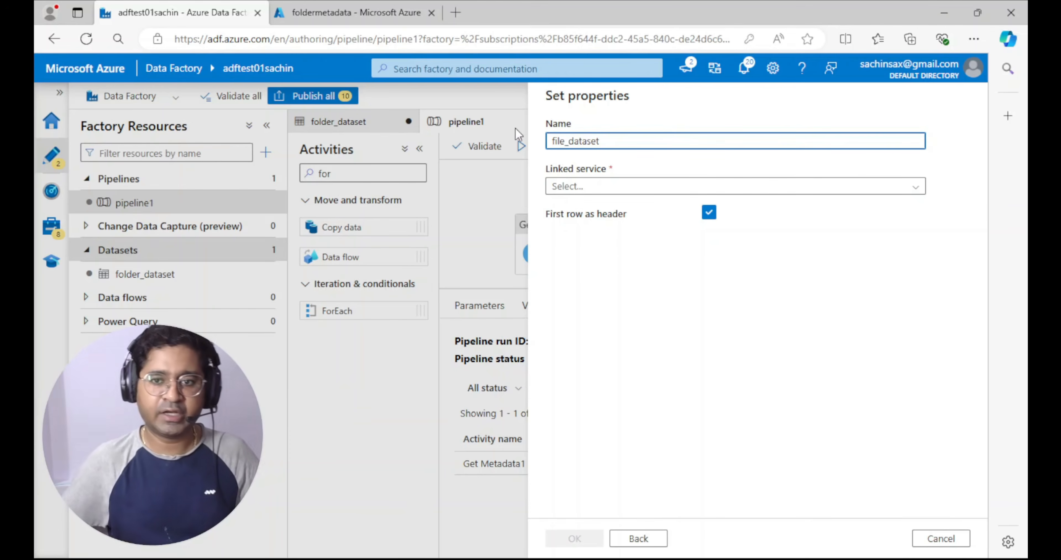
Start a new Azure Data Lake Storage Gen2 linked service for the dataset and name it ls_file
left_click(595, 190)
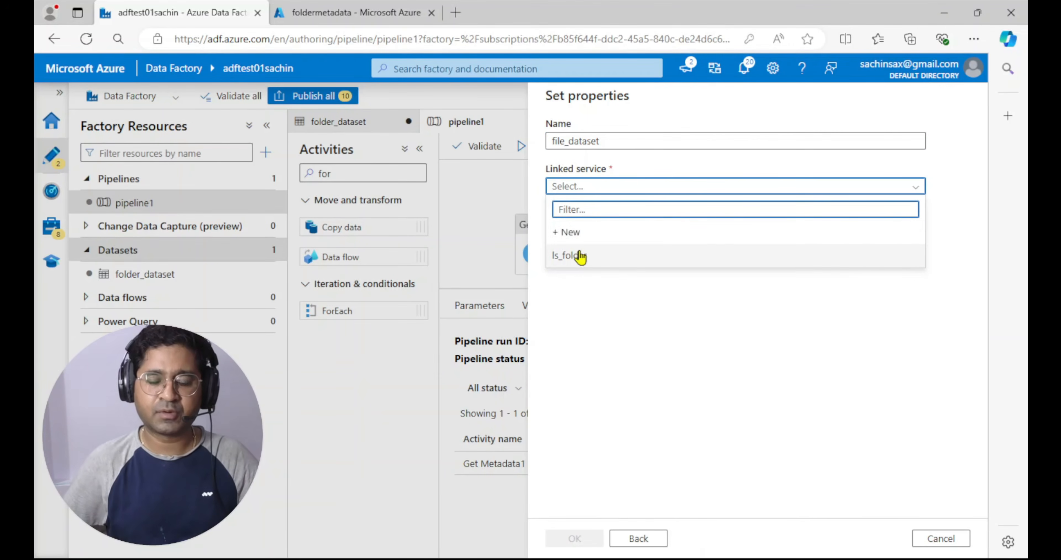
left_click(569, 231)
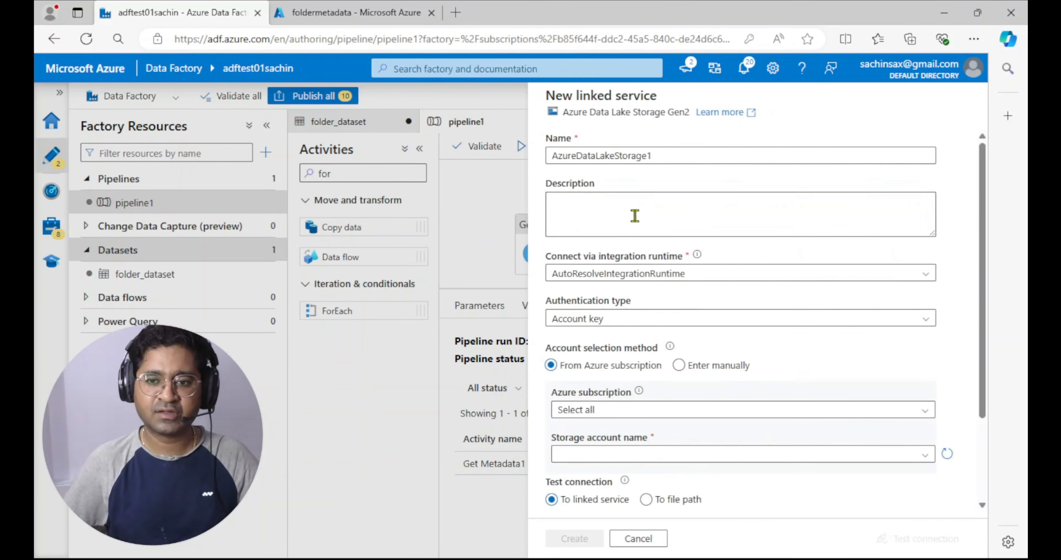
scroll(639, 323, "down", 3)
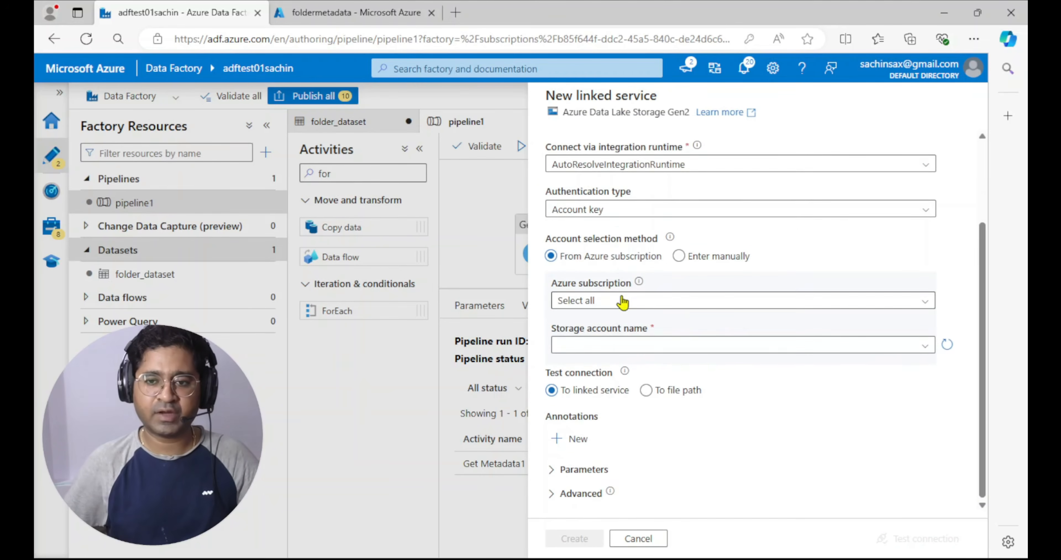
scroll(622, 302, "up", 3)
left_click_drag(670, 156, 503, 153)
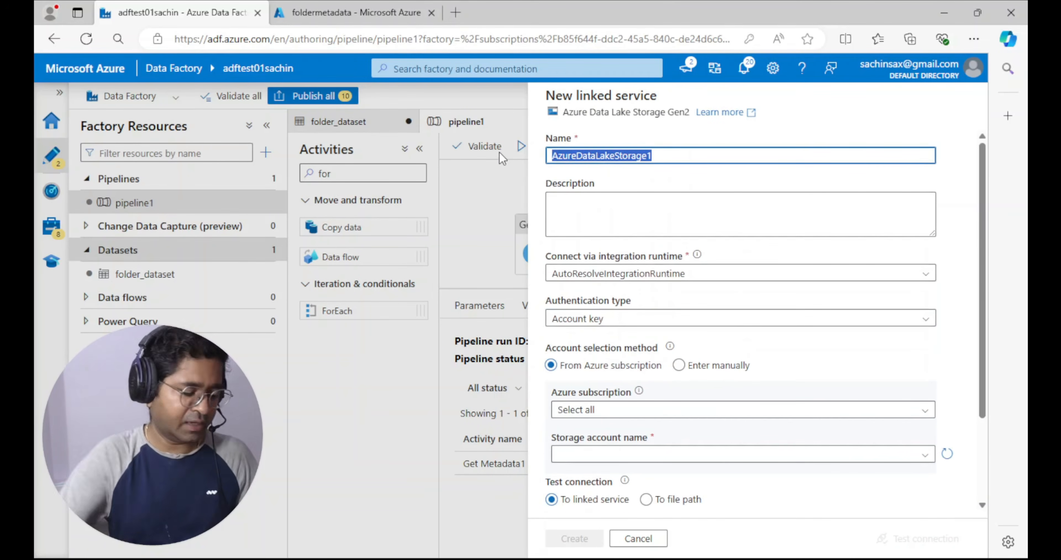
key("BackSpace")
type("ls_file")
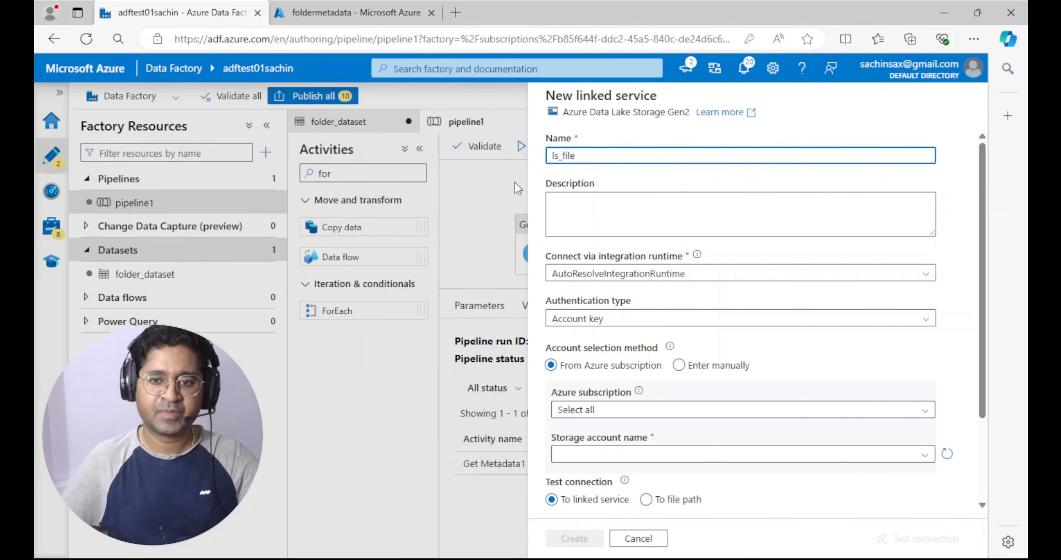
Select the Apr2024 Azure Paid subscription and the test storage account for the linked service, and test the connection
scroll(607, 268, "down", 3)
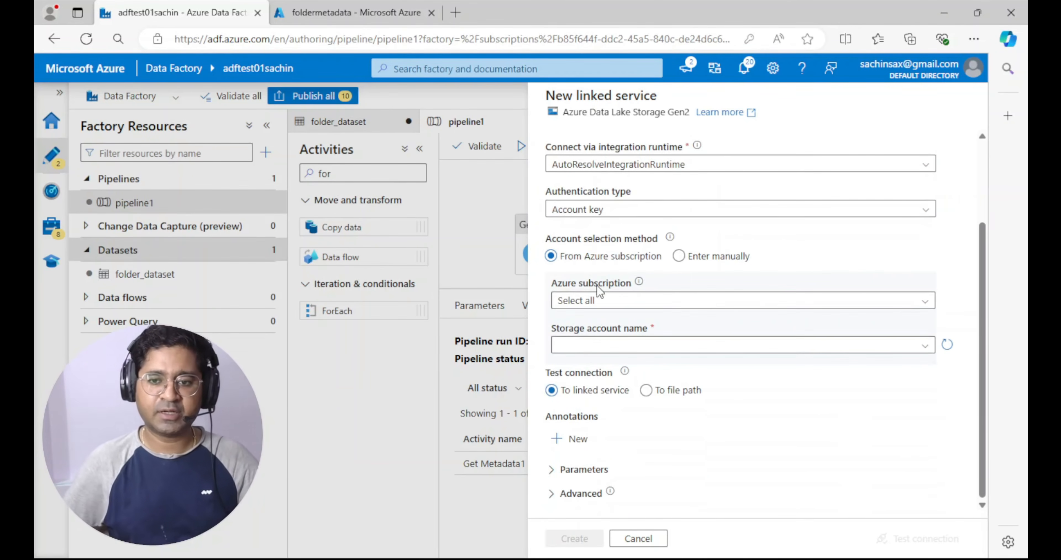
left_click(604, 305)
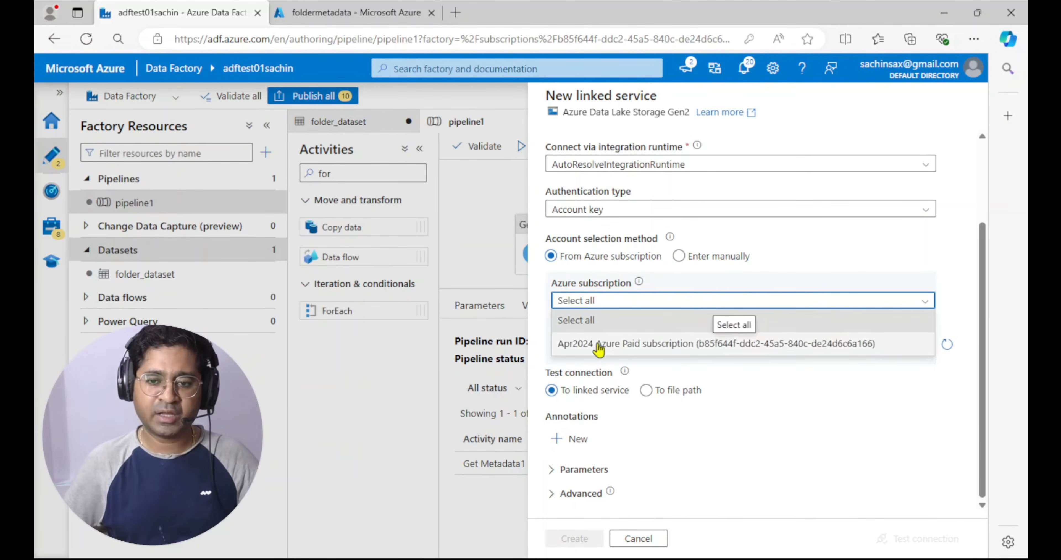
left_click(599, 345)
left_click(616, 352)
left_click(614, 366)
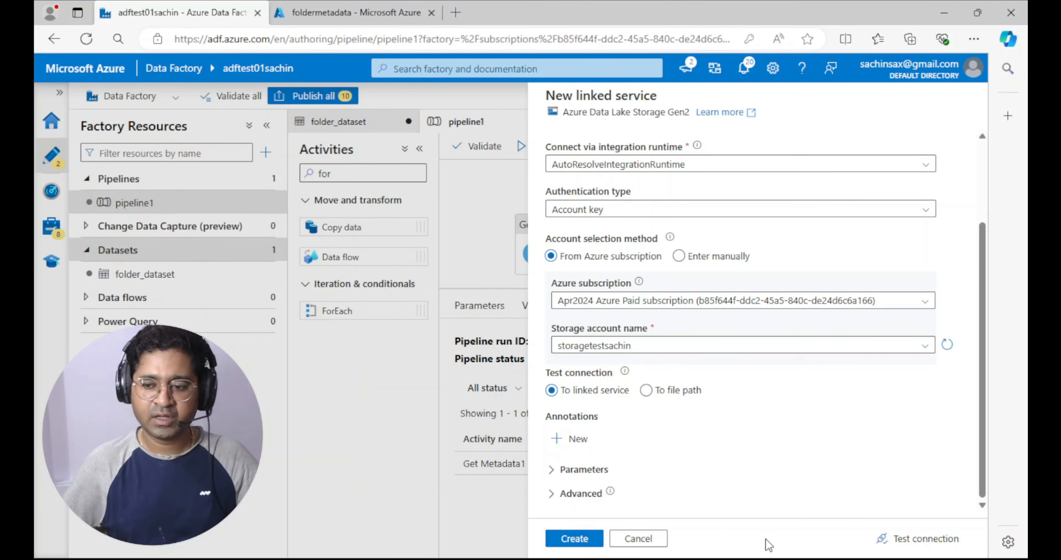
left_click(902, 541)
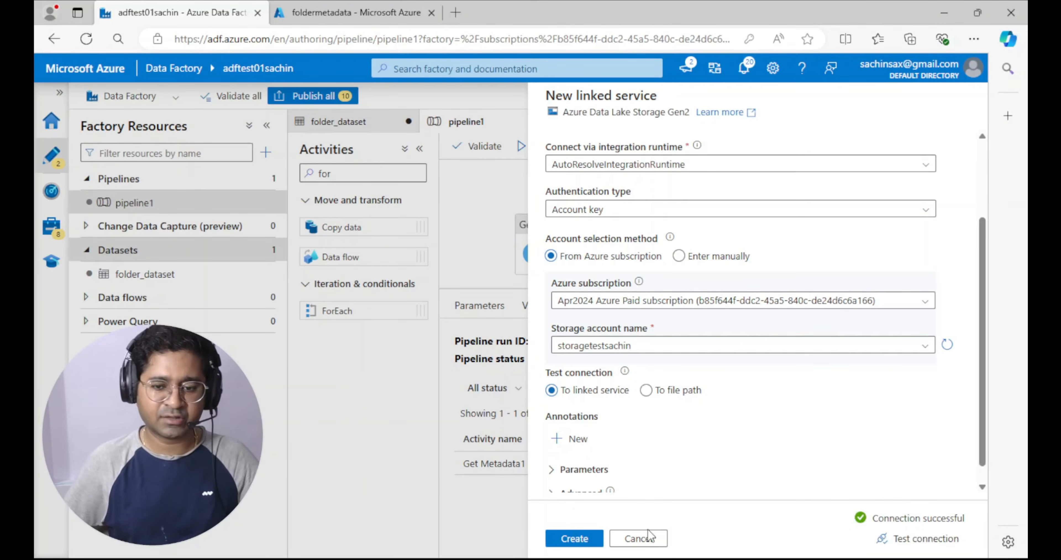
Create the ls_file linked service and set the dataset's file path to order_items_2022-01-31.csv in foldermetadata/folderdirectory
left_click(568, 539)
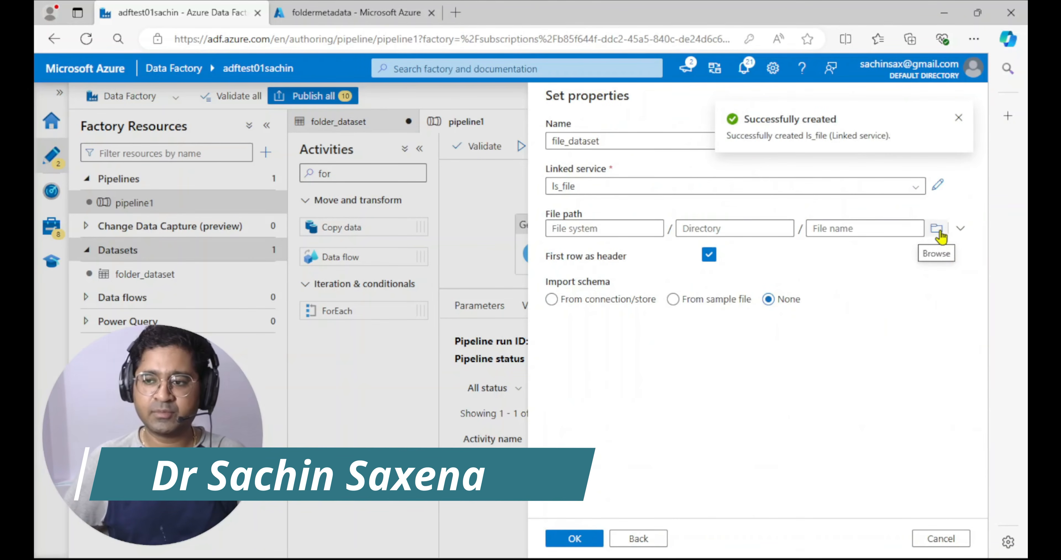
left_click(937, 229)
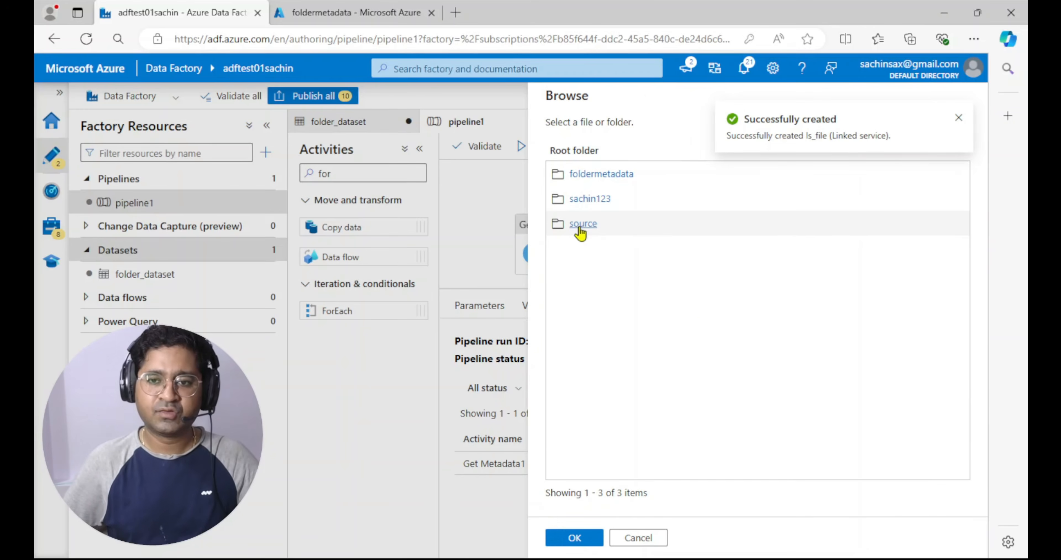
left_click(599, 173)
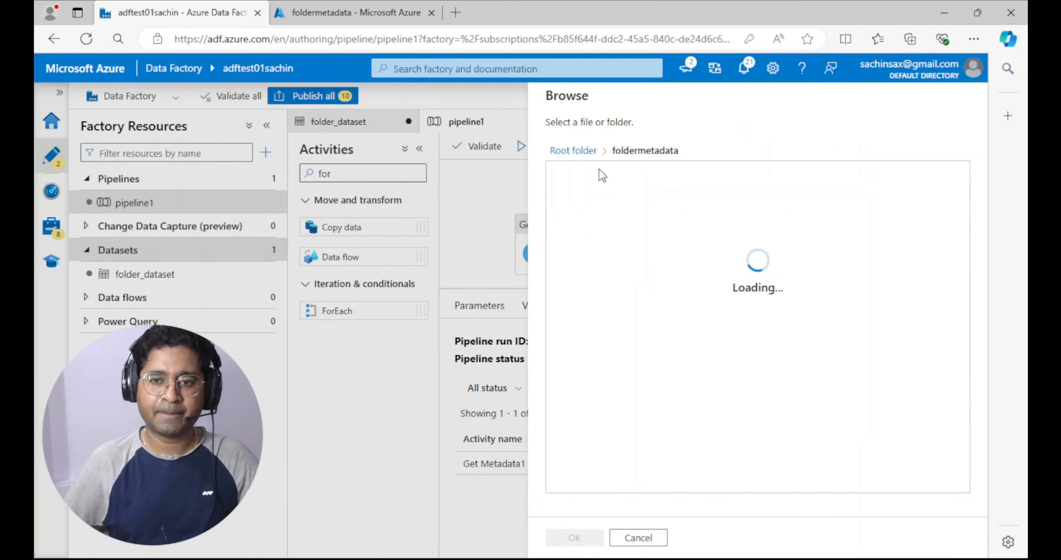
left_click(592, 176)
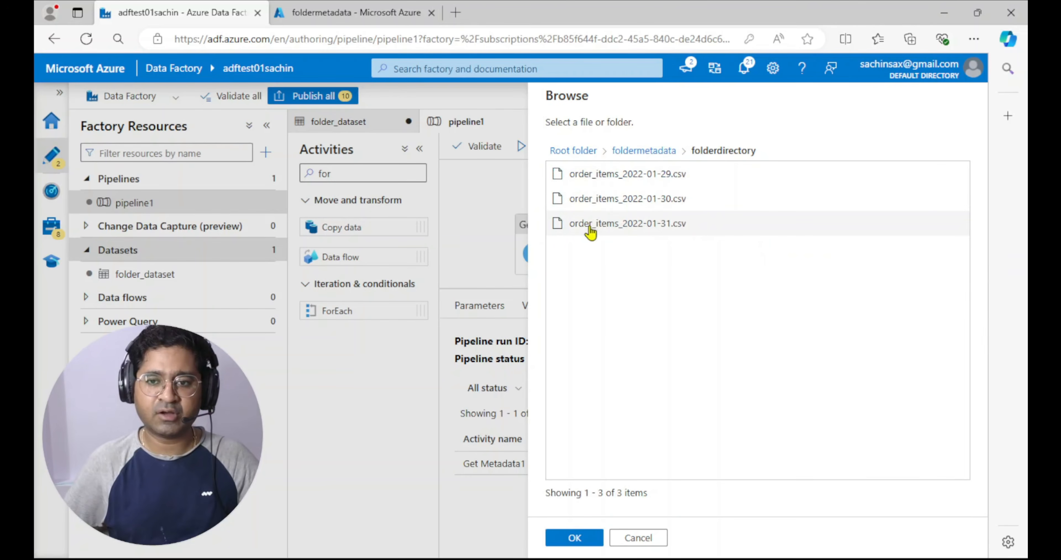
left_click(590, 232)
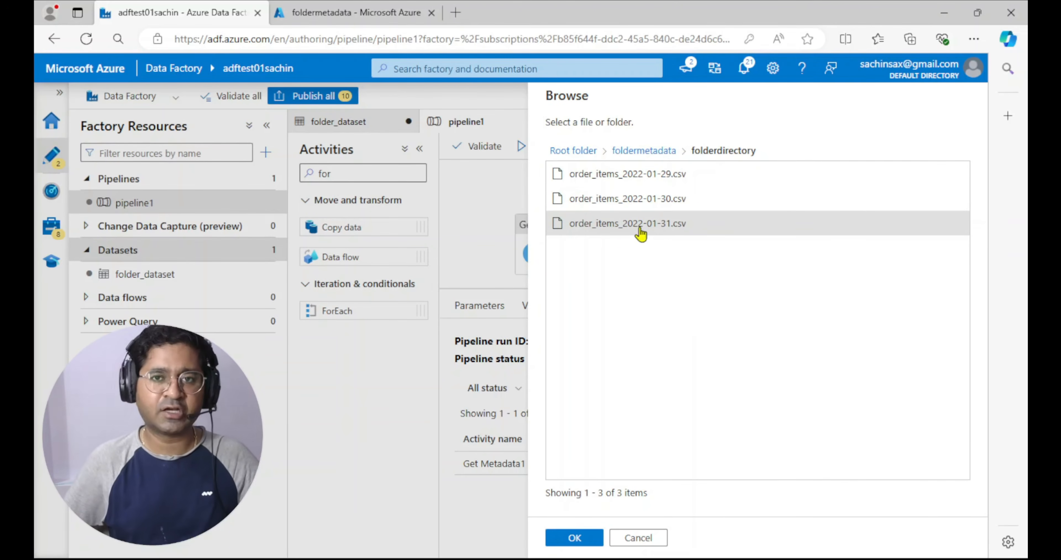
left_click(577, 537)
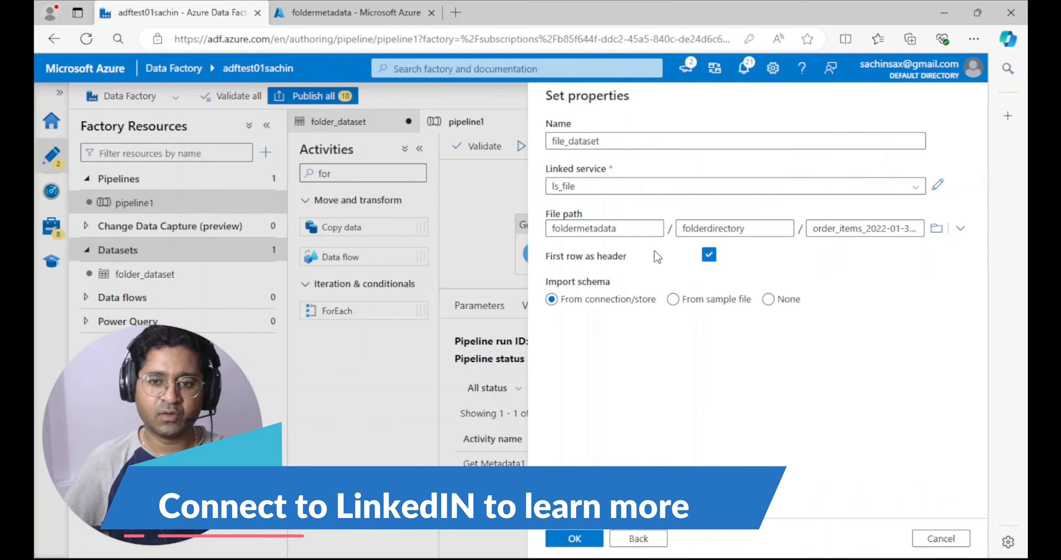
Set the schema import to None, create file_dataset and hide its properties pane
left_click(769, 299)
left_click(769, 301)
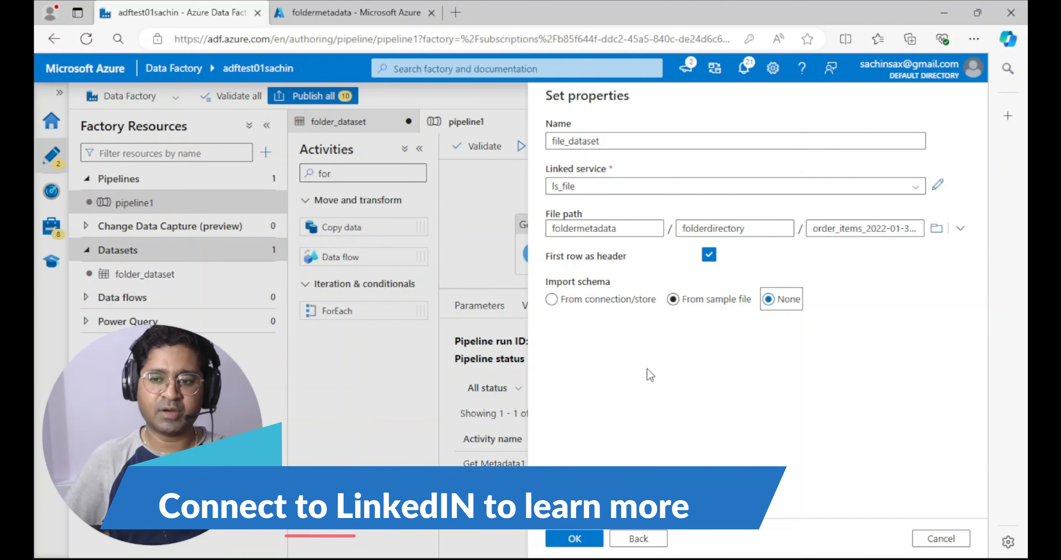
left_click(576, 539)
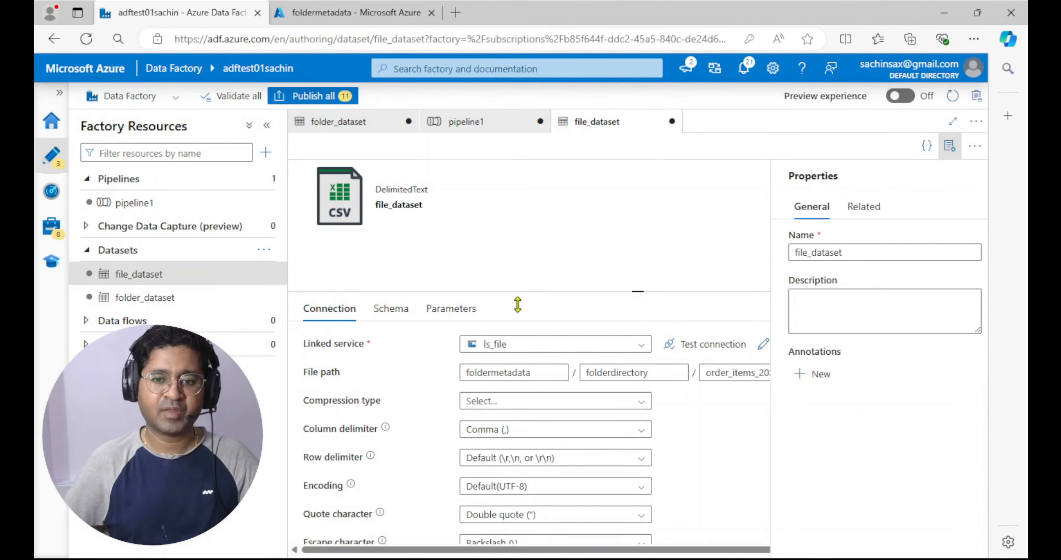
left_click(950, 146)
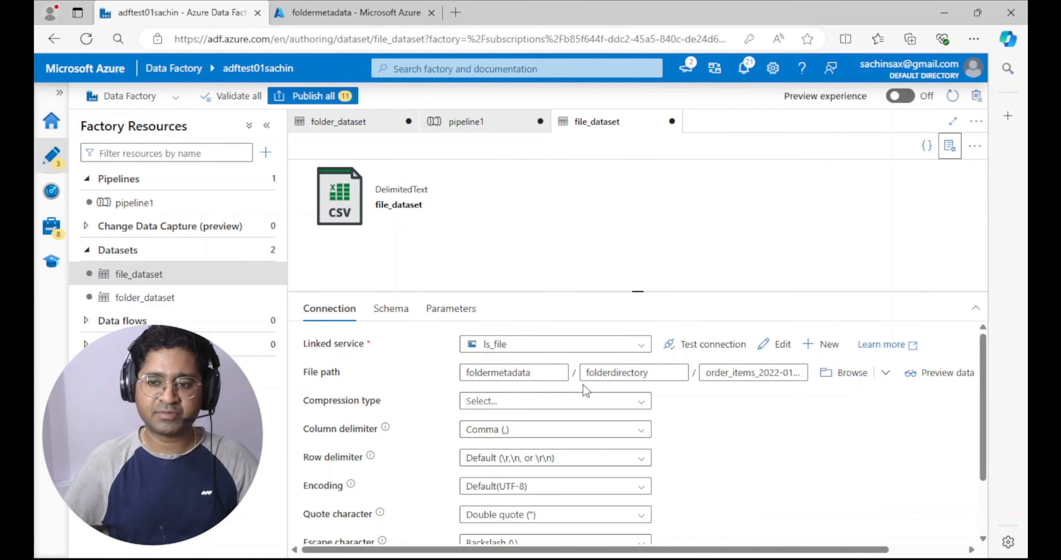
Set the dataset of the Get Metadata1 activity in pipeline1 to file_dataset
left_click(450, 121)
left_click(577, 246)
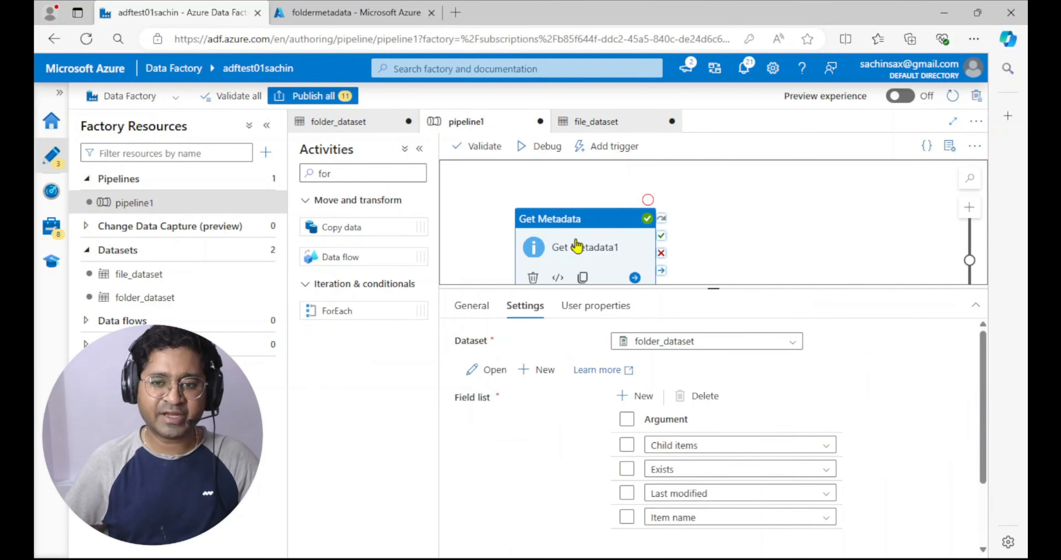
left_click(792, 341)
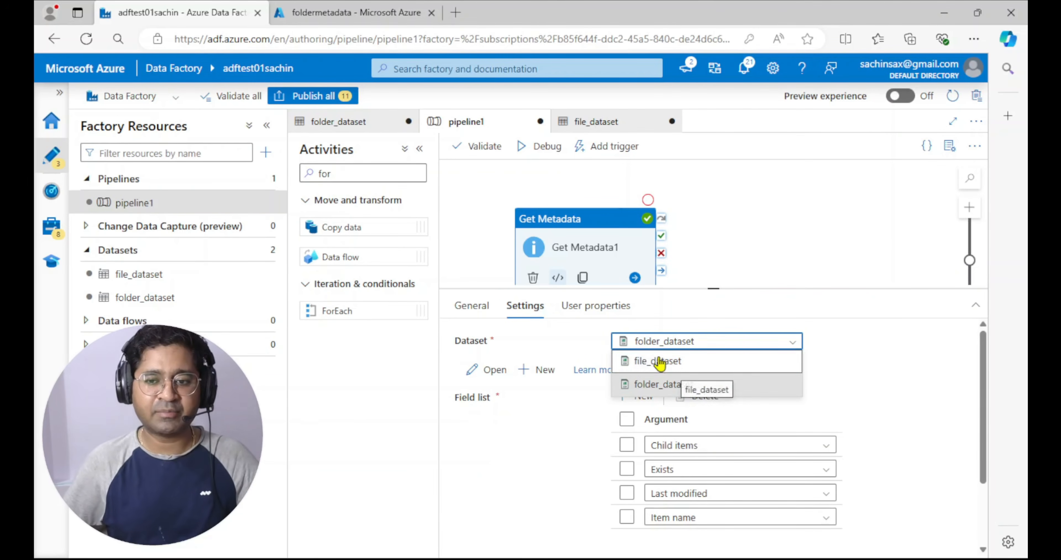
left_click(659, 361)
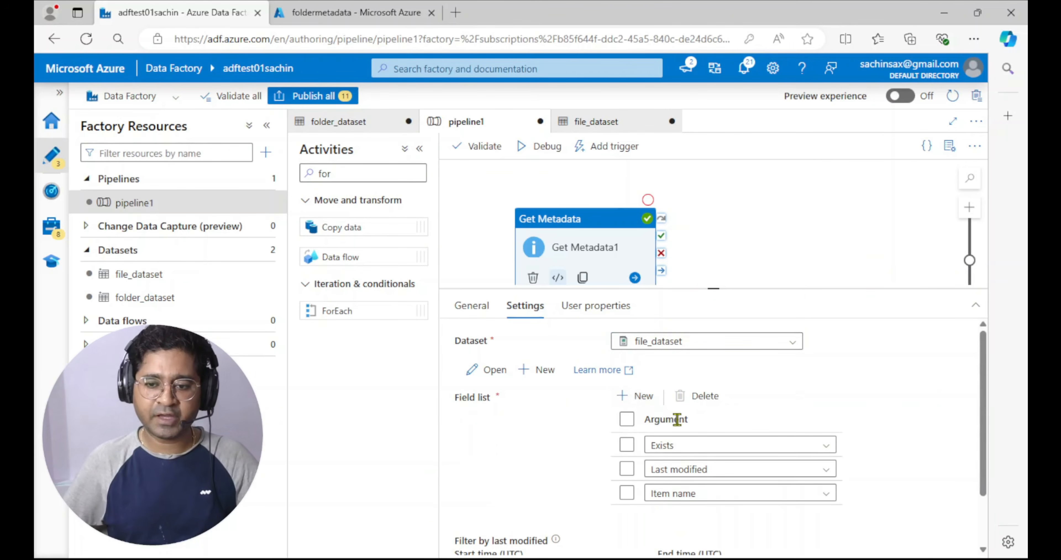
Add an empty argument to Get Metadata1's field list and view the argument options offered for file_dataset in an enlarged settings area
scroll(688, 413, "down", 2)
left_click(635, 333)
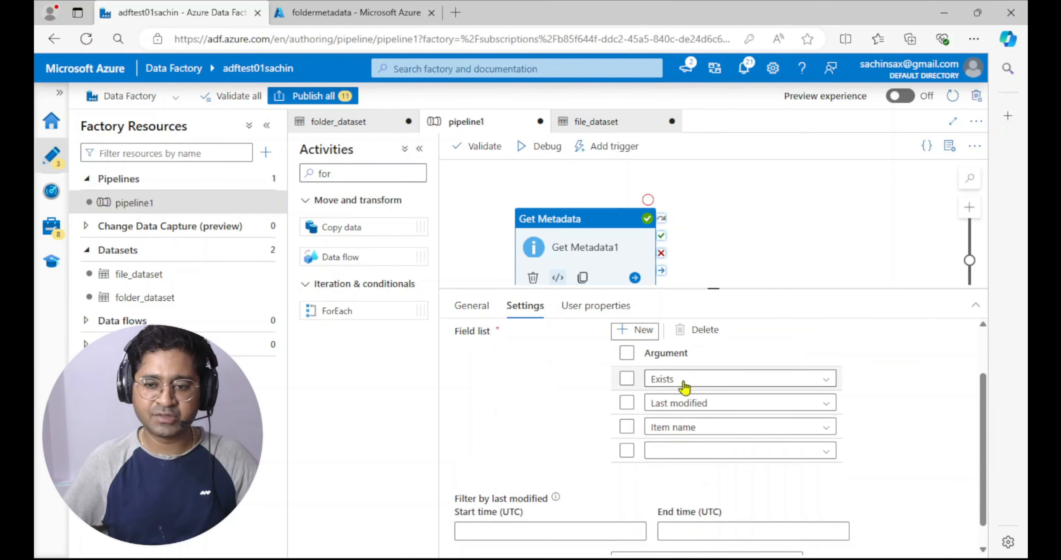
left_click(825, 386)
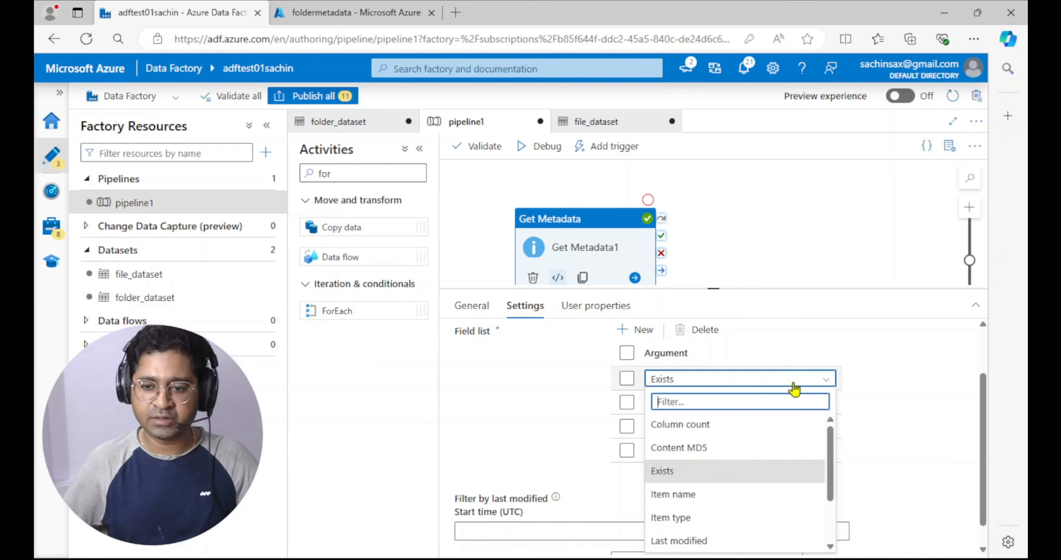
scroll(703, 442, "down", 3)
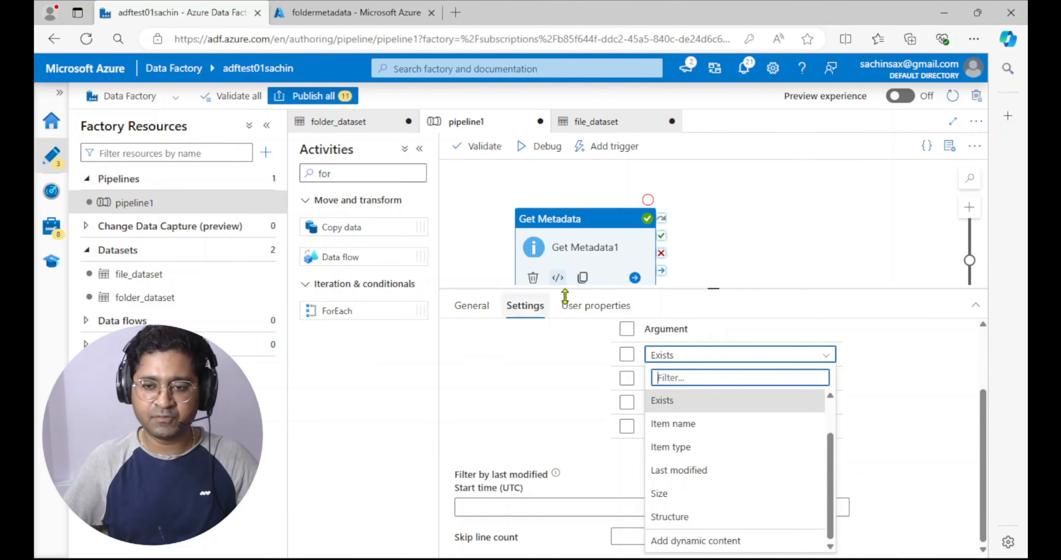
left_click_drag(722, 289, 725, 164)
scroll(710, 401, "up", 3)
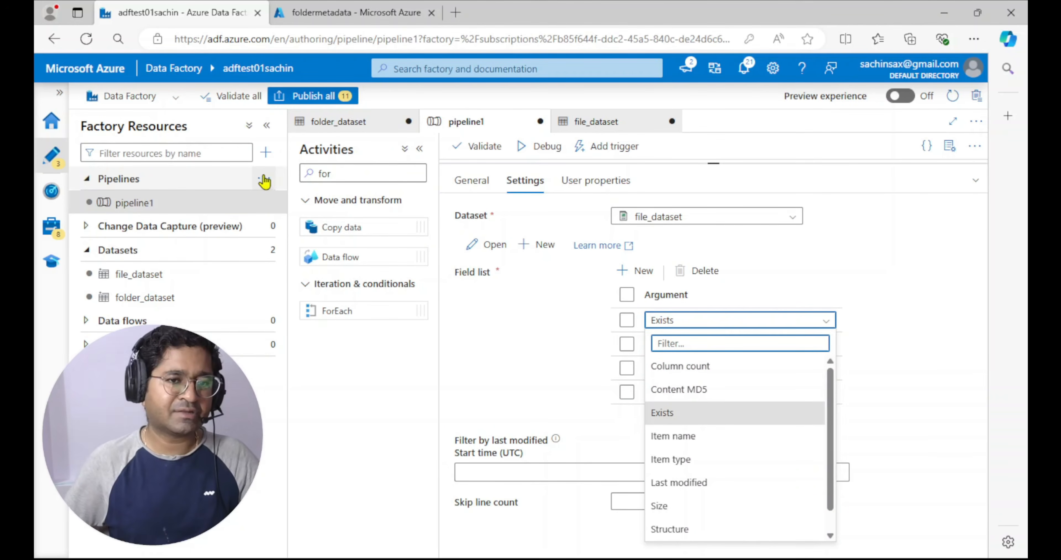
Switch to the Azure portal and open the test data factory there from the Data factories list
left_click(266, 179)
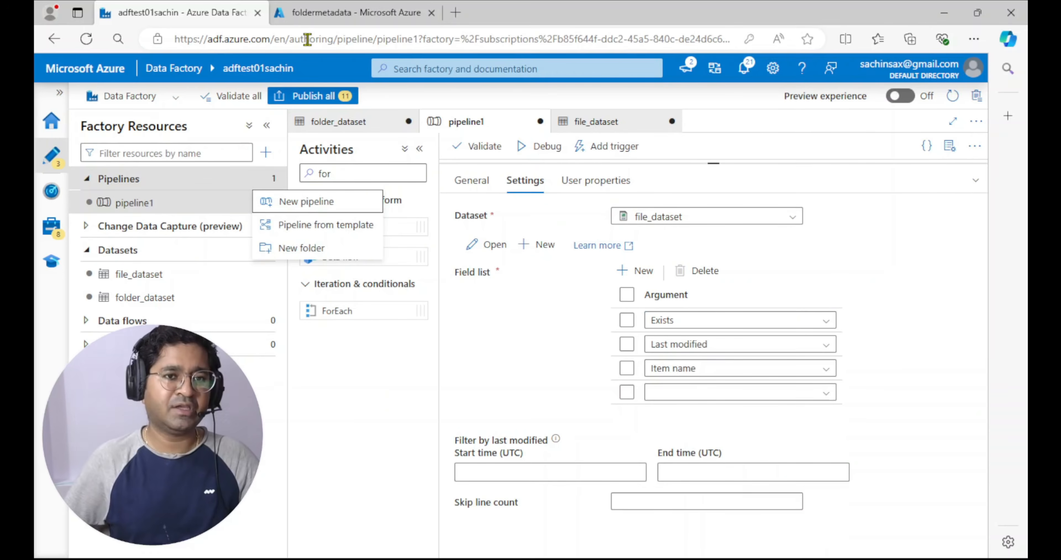
left_click(321, 13)
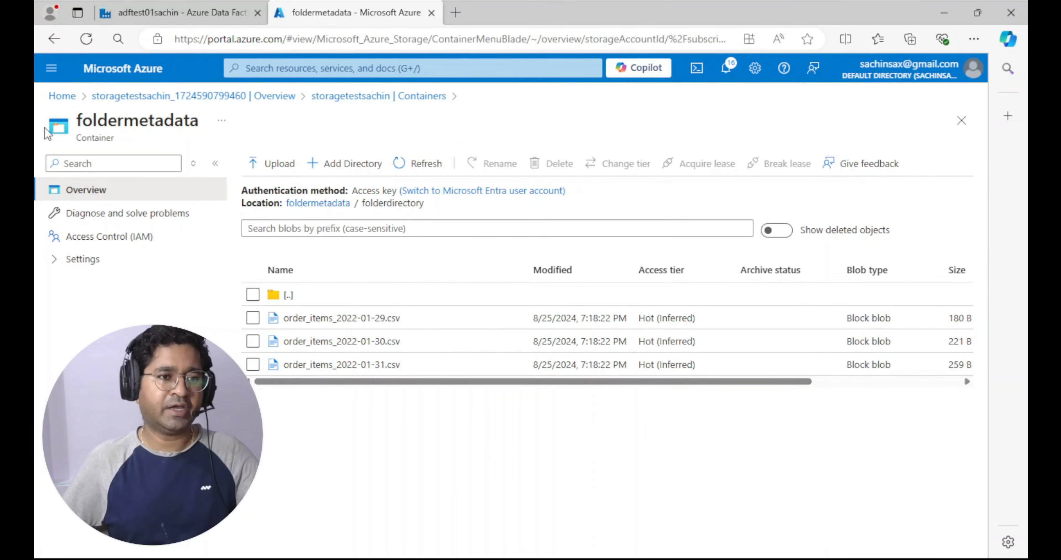
left_click(57, 96)
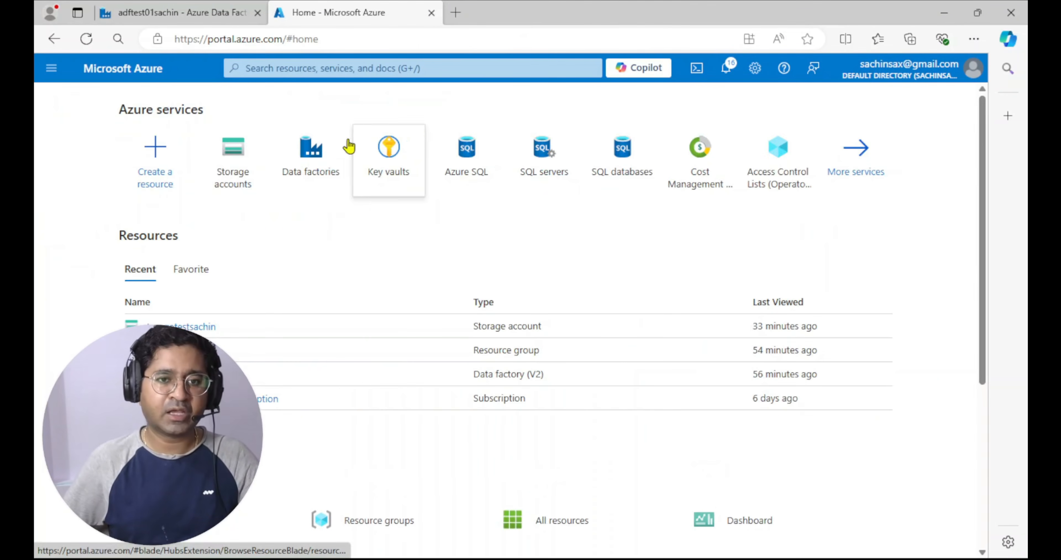
left_click(318, 149)
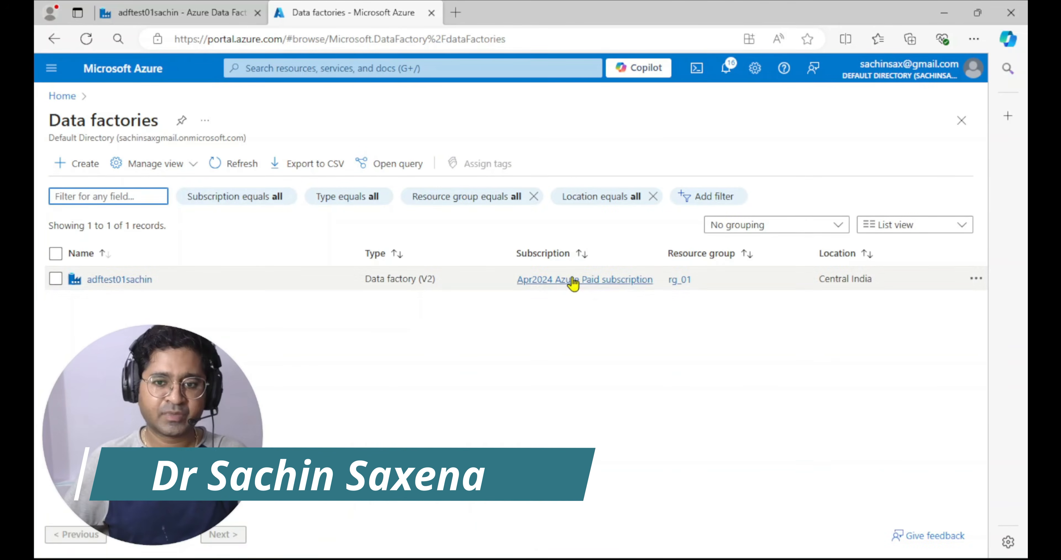
left_click(562, 280)
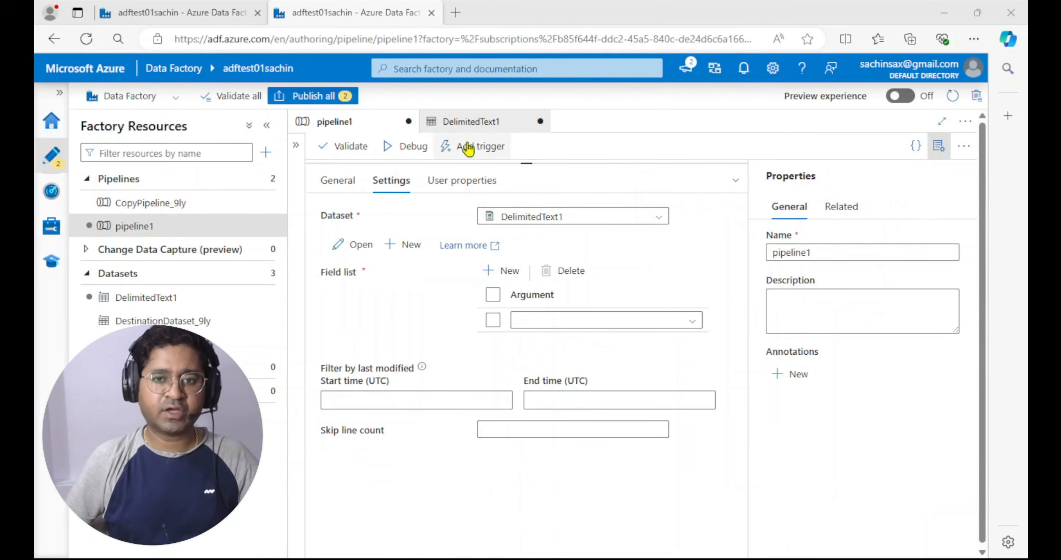
Inspect the DelimitedText1 dataset's connection and the field list arguments that Get Metadata1 in pipeline1 offers for it
left_click_drag(529, 163, 527, 225)
left_click(493, 121)
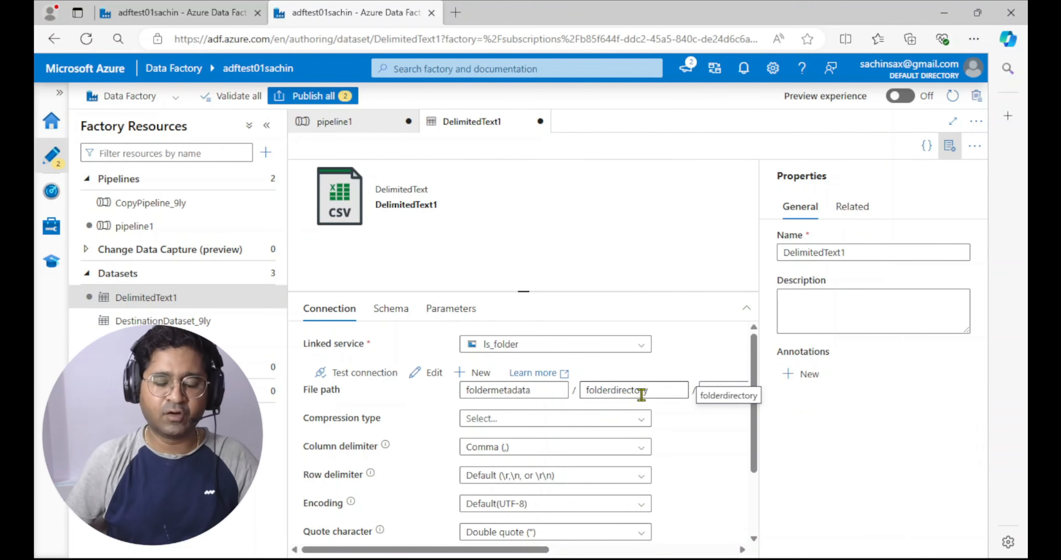
left_click(325, 131)
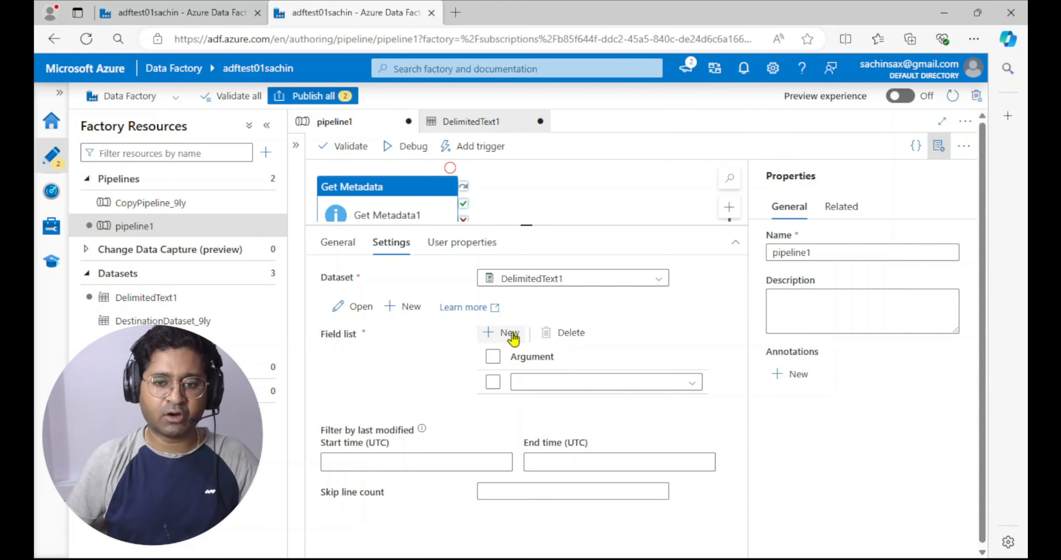
left_click(686, 386)
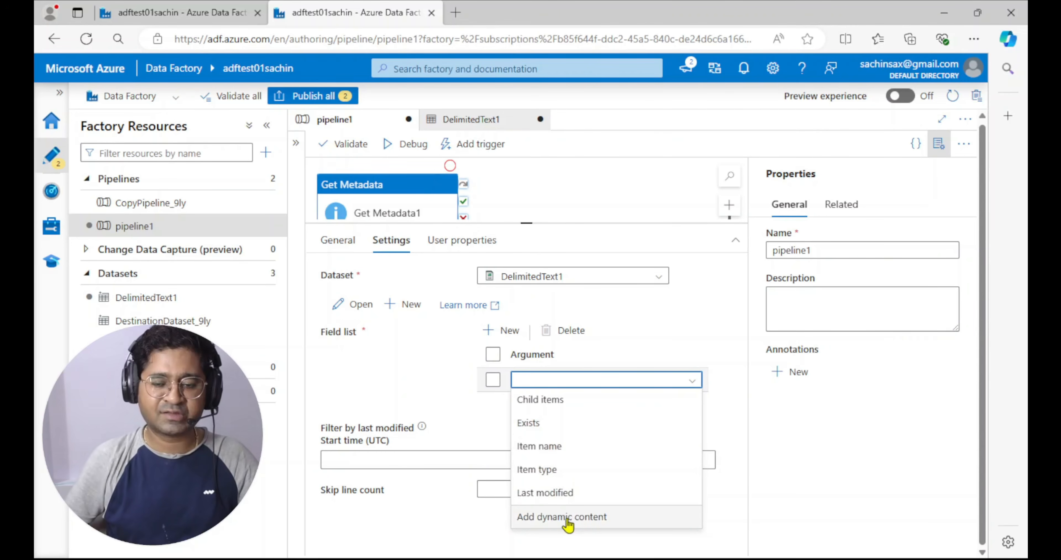
key("Escape")
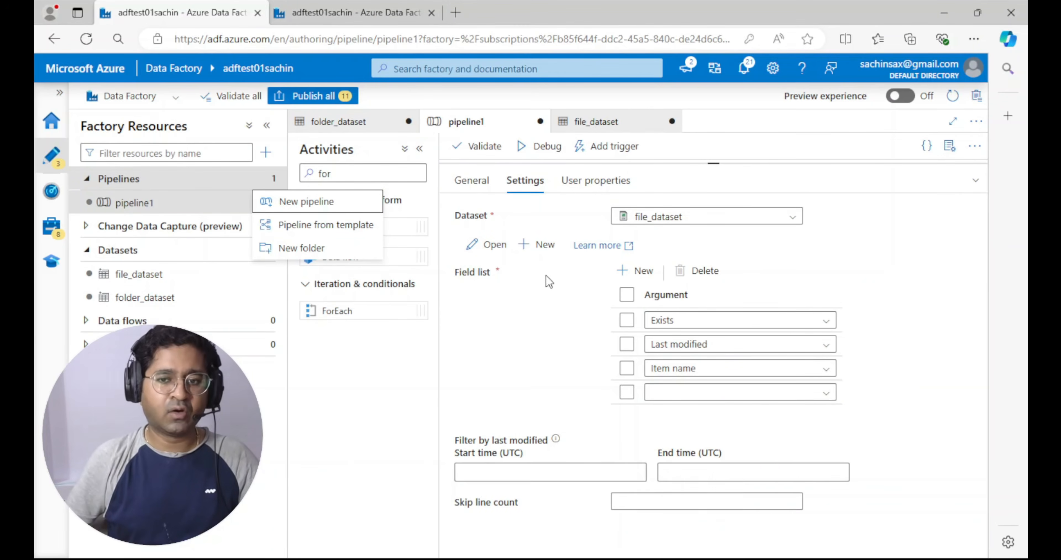
Return to the pipeline using file_dataset and compare the argument options available for a single file
left_click(823, 325)
left_click(824, 325)
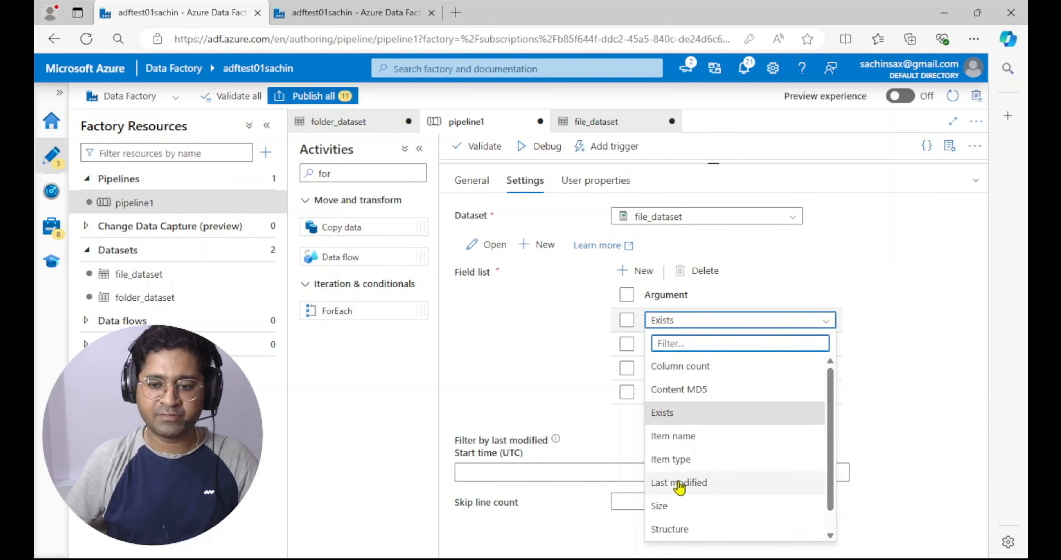
scroll(679, 514, "down", 1)
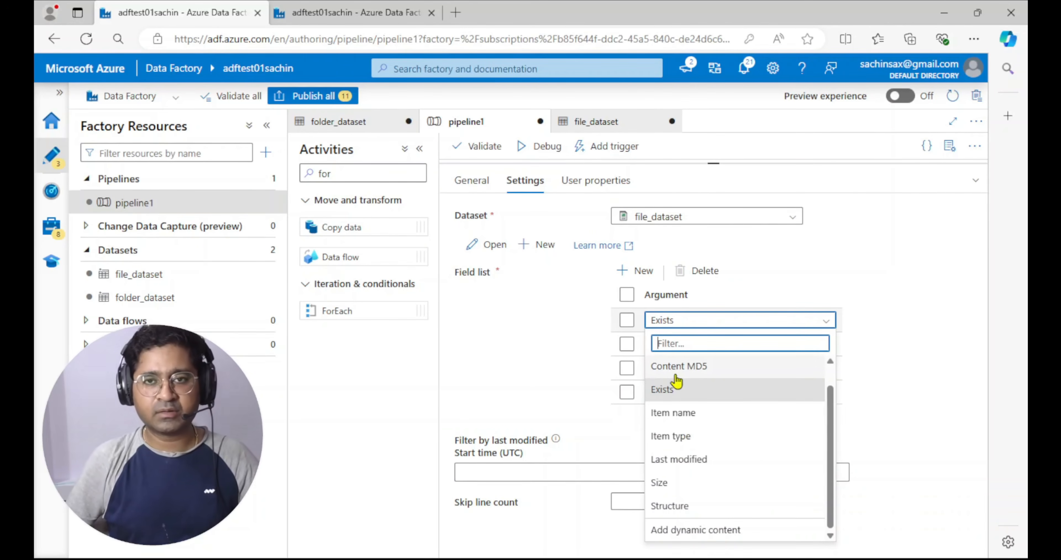
scroll(689, 394, "up", 1)
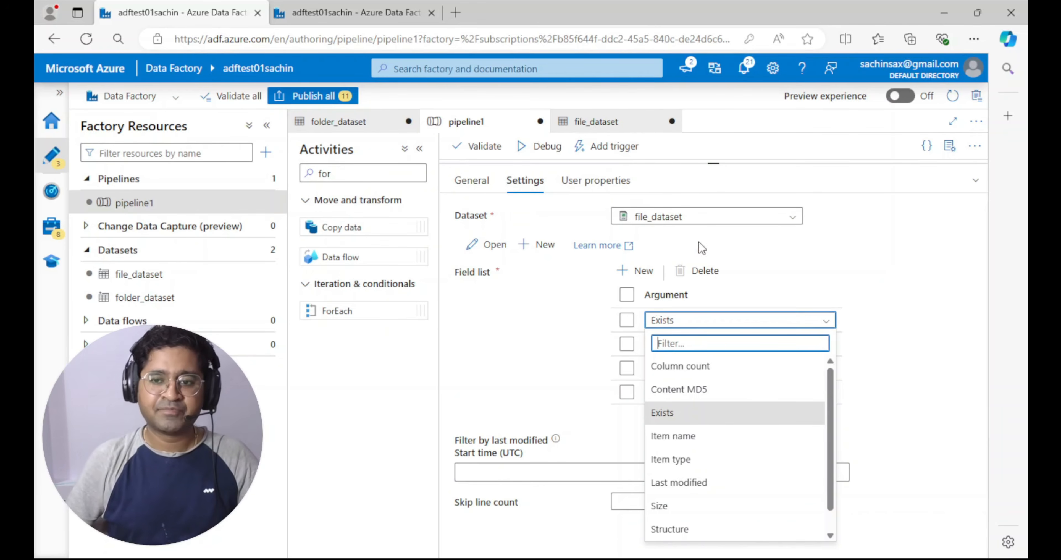
left_click(898, 300)
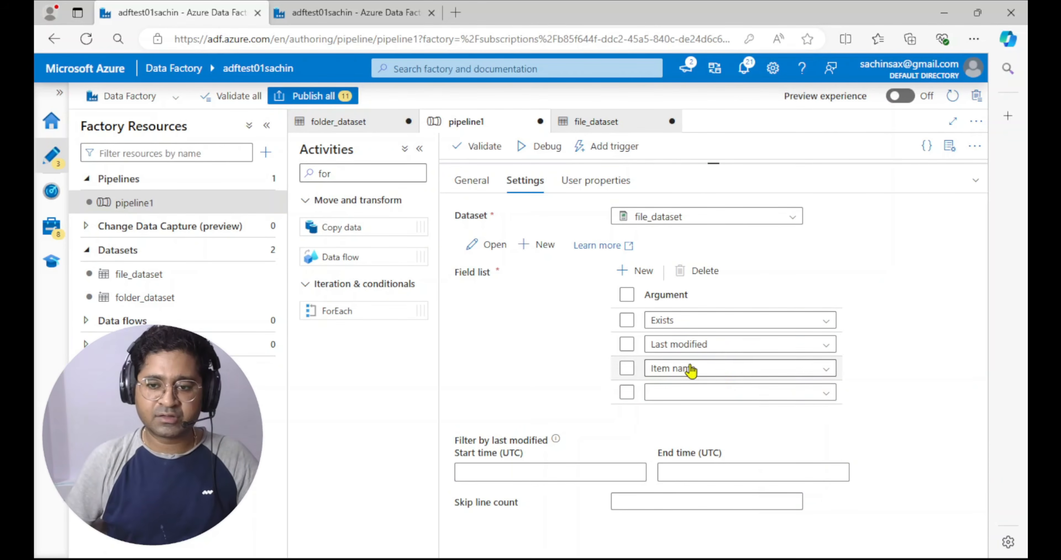
In the other factory session, add Child items and Item type to Get Metadata1's field list for DelimitedText1
left_click(352, 13)
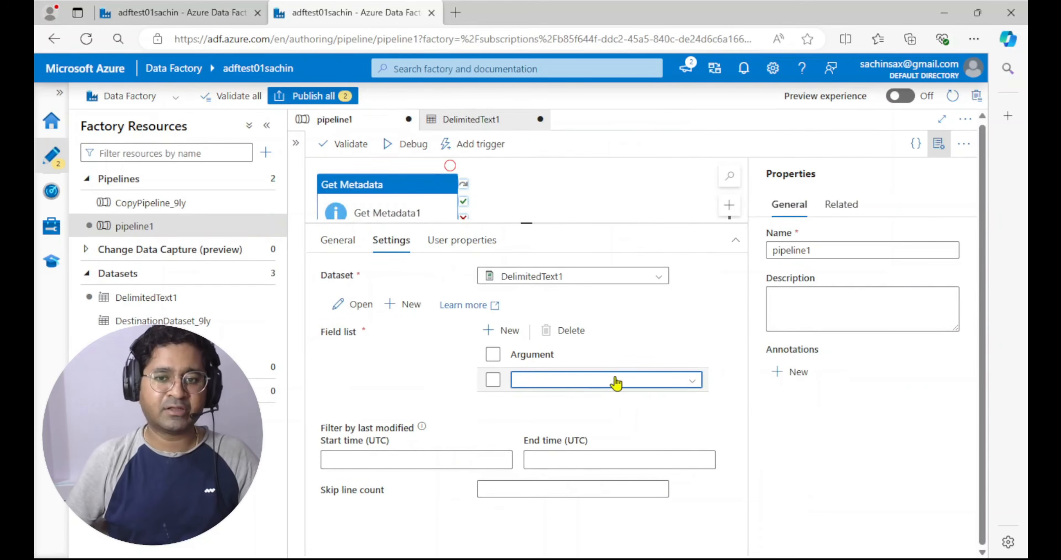
left_click(691, 385)
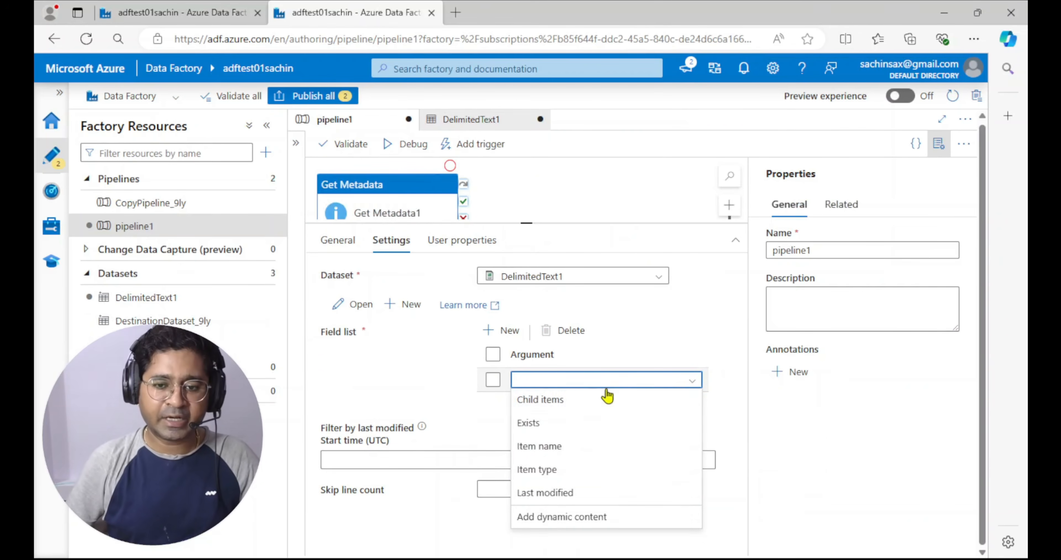
left_click(540, 400)
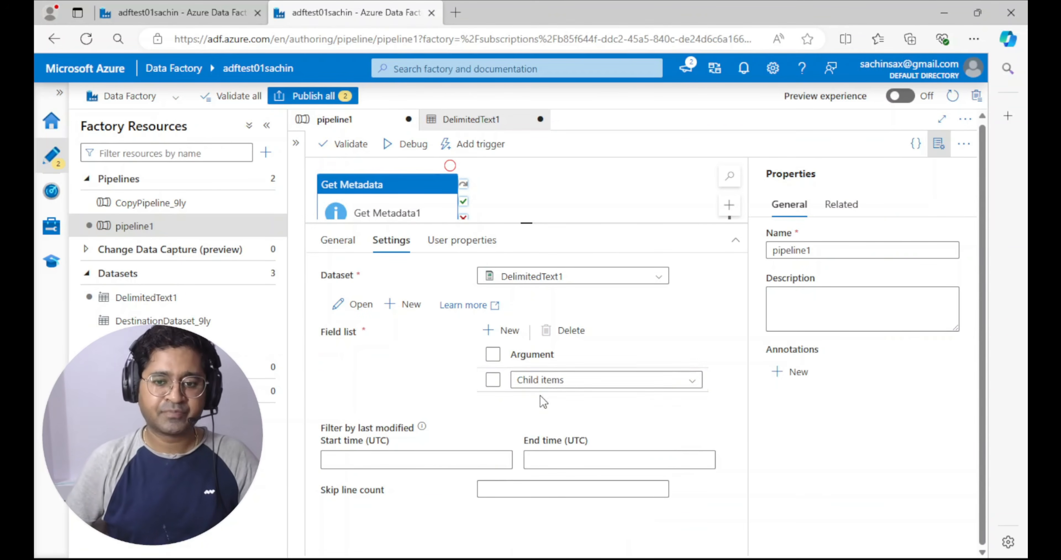
left_click(492, 355)
left_click(510, 329)
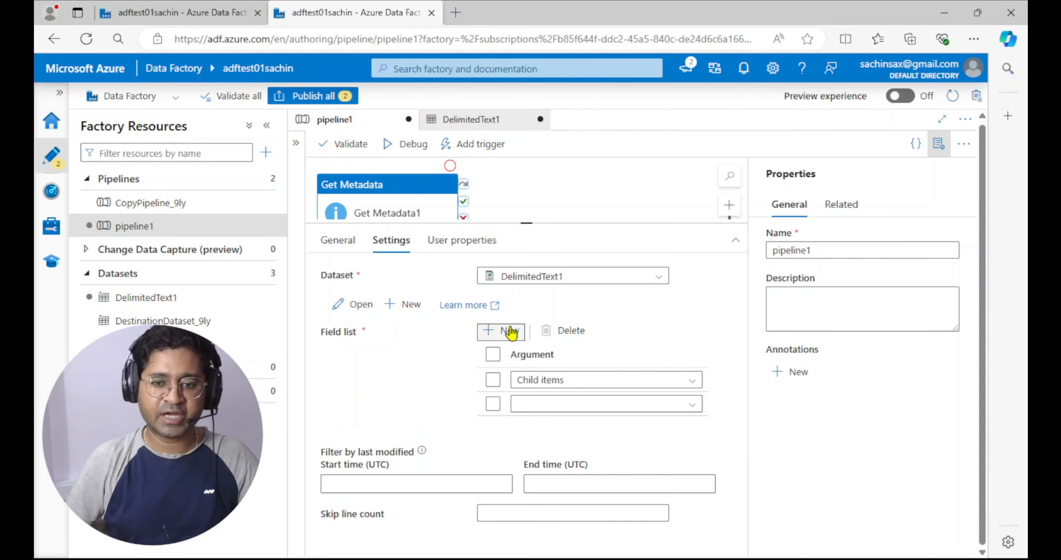
left_click(692, 404)
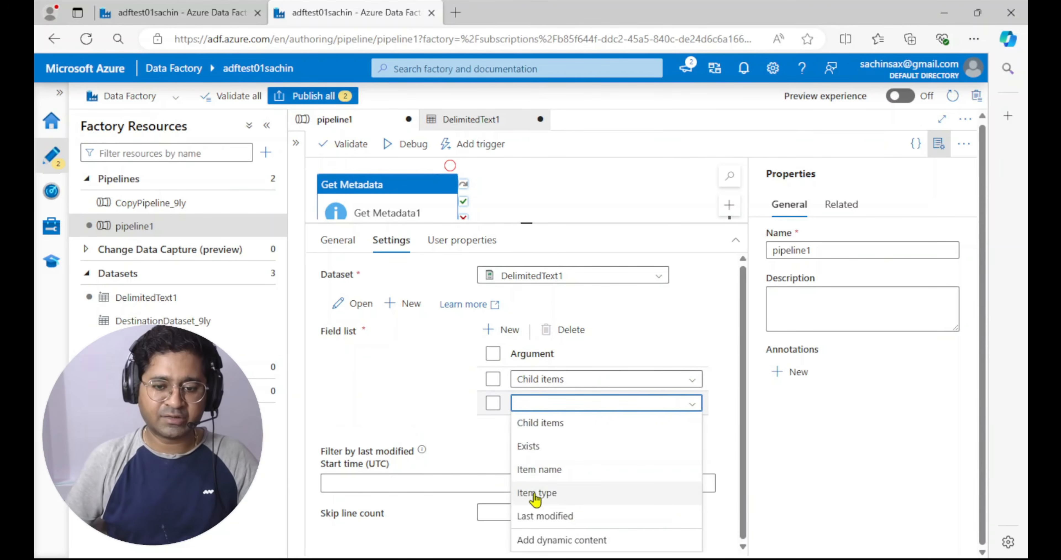
left_click(552, 493)
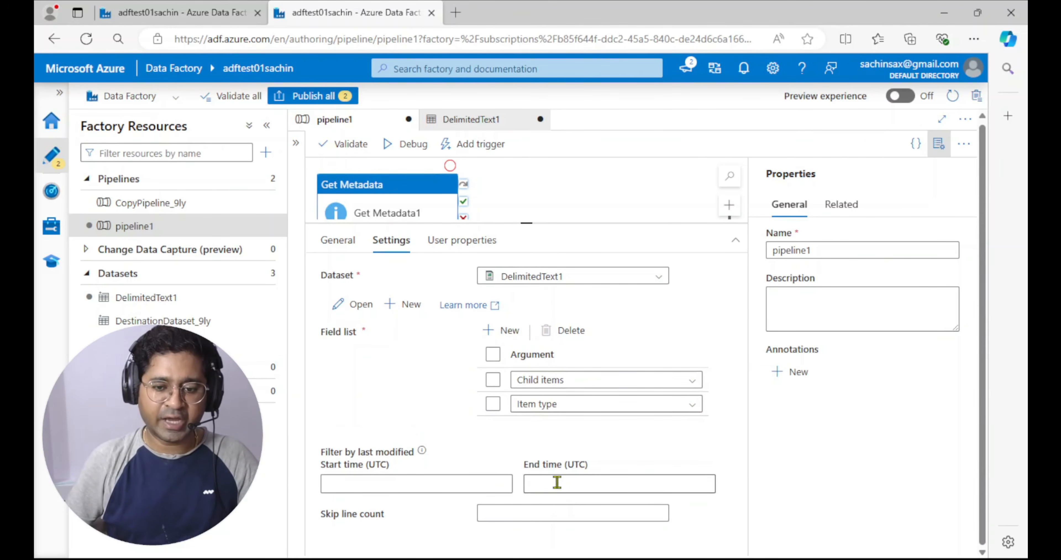
Return to the pipeline using file_dataset and add Structure and Item type to Get Metadata1's field list
left_click(186, 14)
left_click(645, 278)
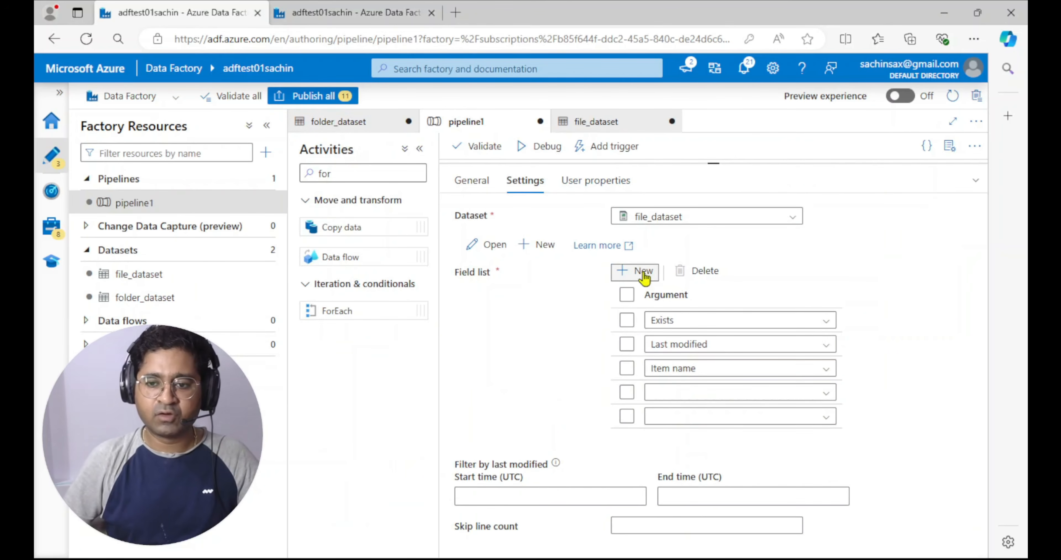
left_click(735, 395)
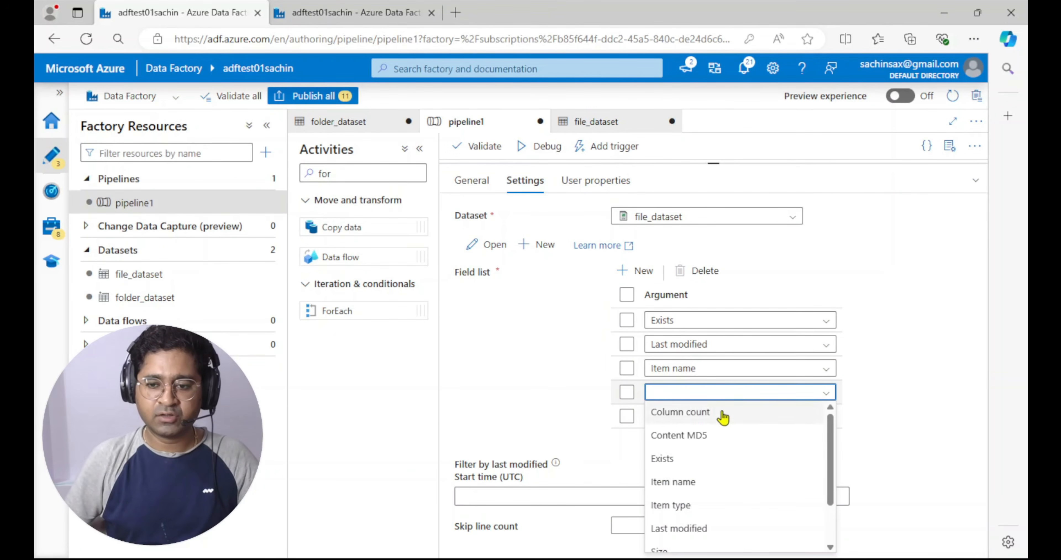
left_click_drag(829, 423, 831, 503)
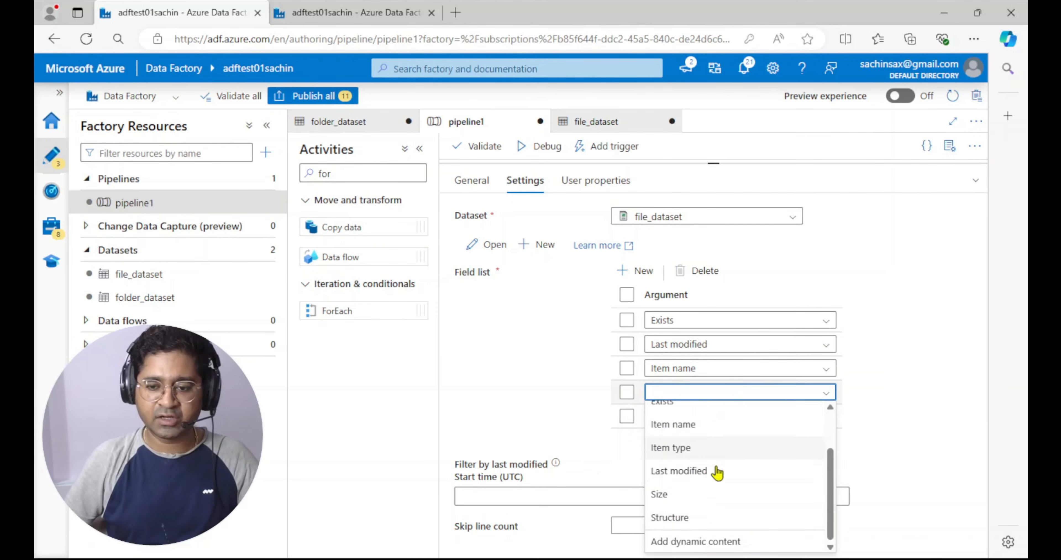
left_click(676, 519)
left_click(821, 423)
scroll(706, 490, "down", 3)
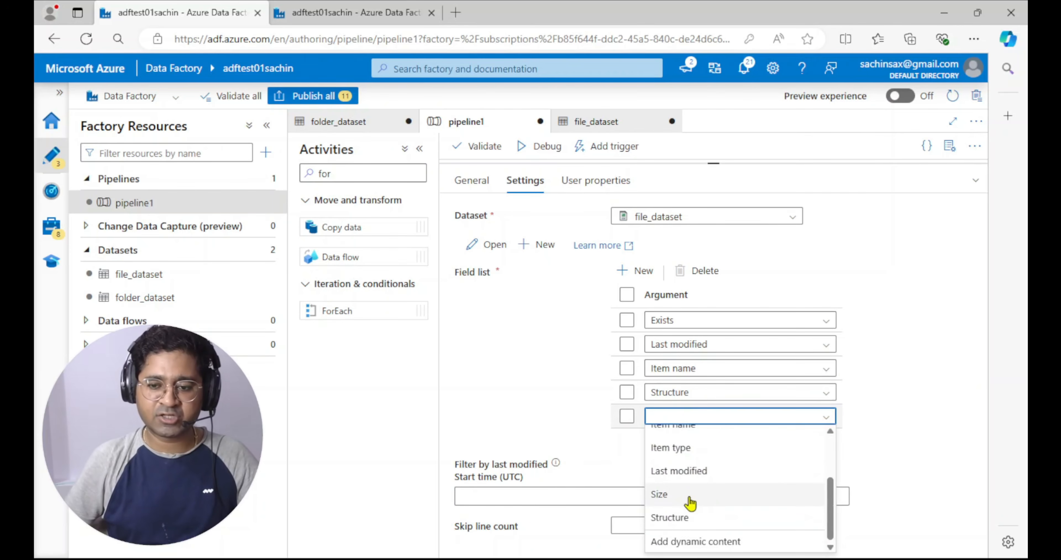
left_click(681, 452)
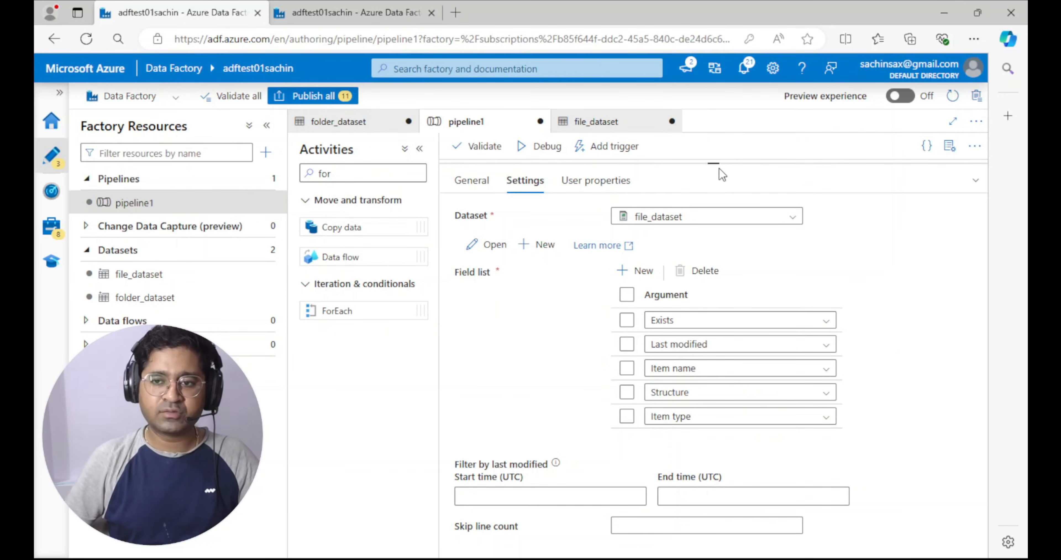
Debug pipeline1 and open the Get Metadata1 run's output in the enlarged view
left_click_drag(719, 165, 704, 348)
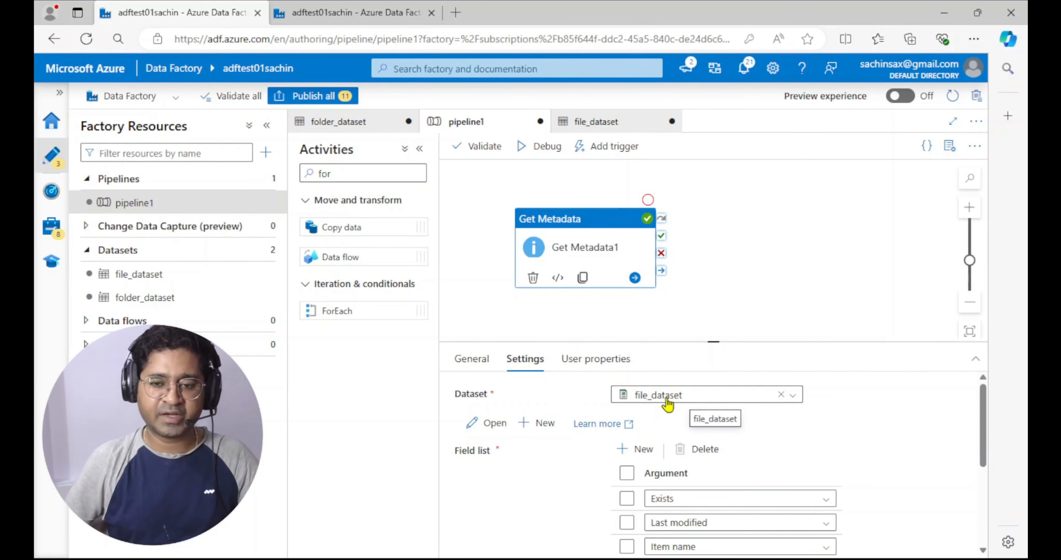
left_click(546, 149)
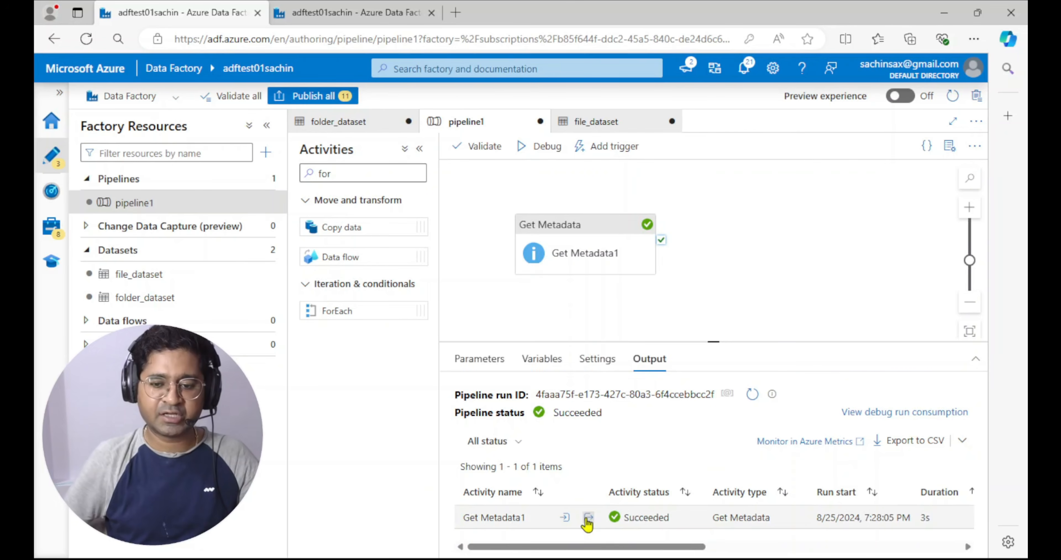
left_click(588, 517)
left_click(697, 317)
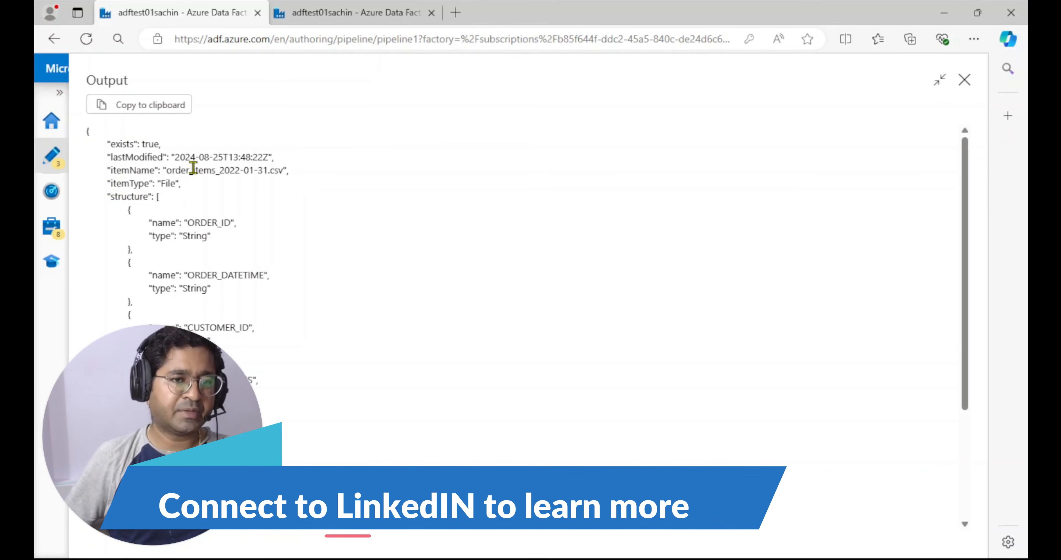
Examine the item type and the column structure in the Get Metadata1 output
left_click_drag(106, 183, 200, 188)
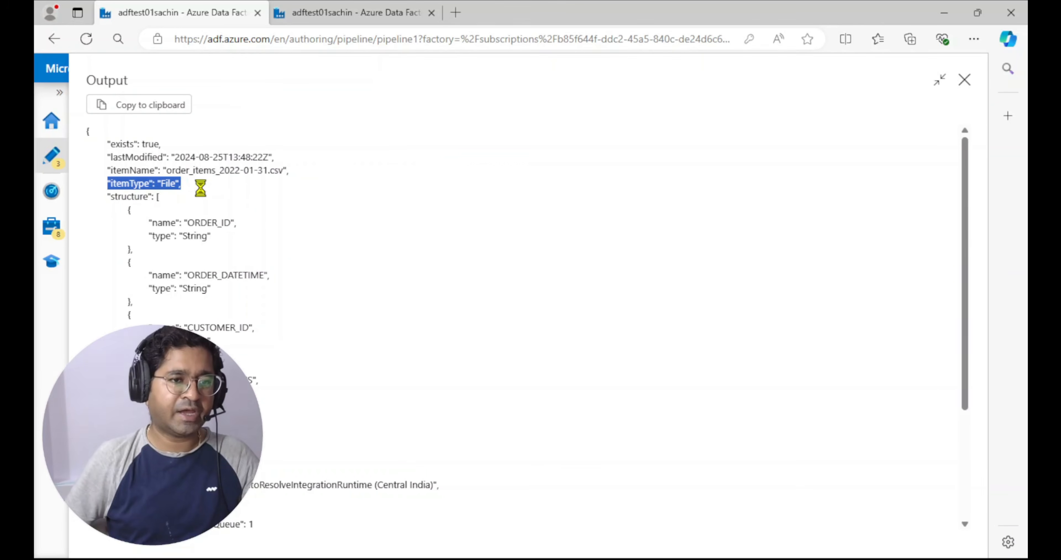
scroll(177, 250, "down", 2)
scroll(192, 243, "up", 2)
scroll(198, 253, "down", 4)
scroll(198, 255, "down", 1)
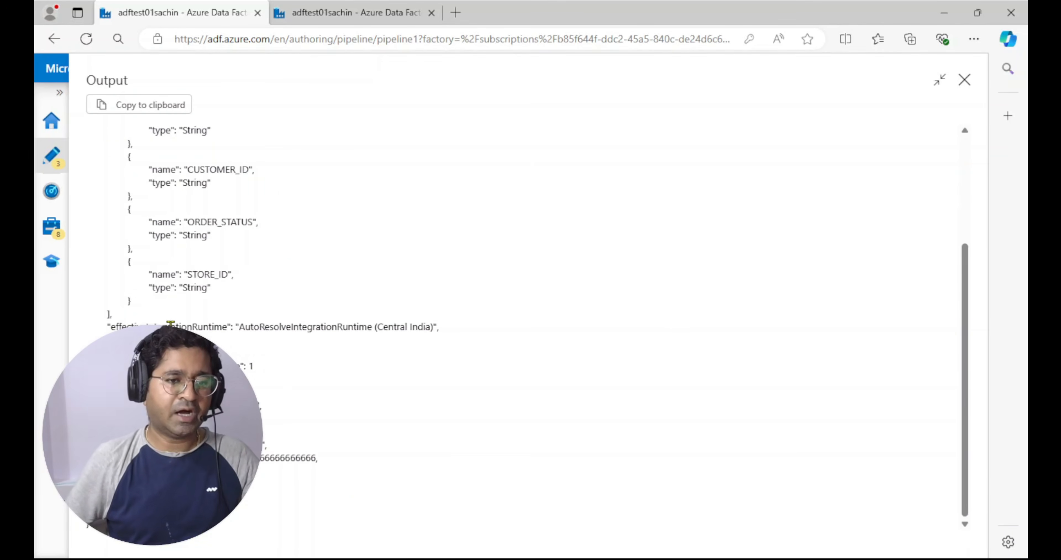
scroll(243, 273, "up", 4)
left_click(294, 190)
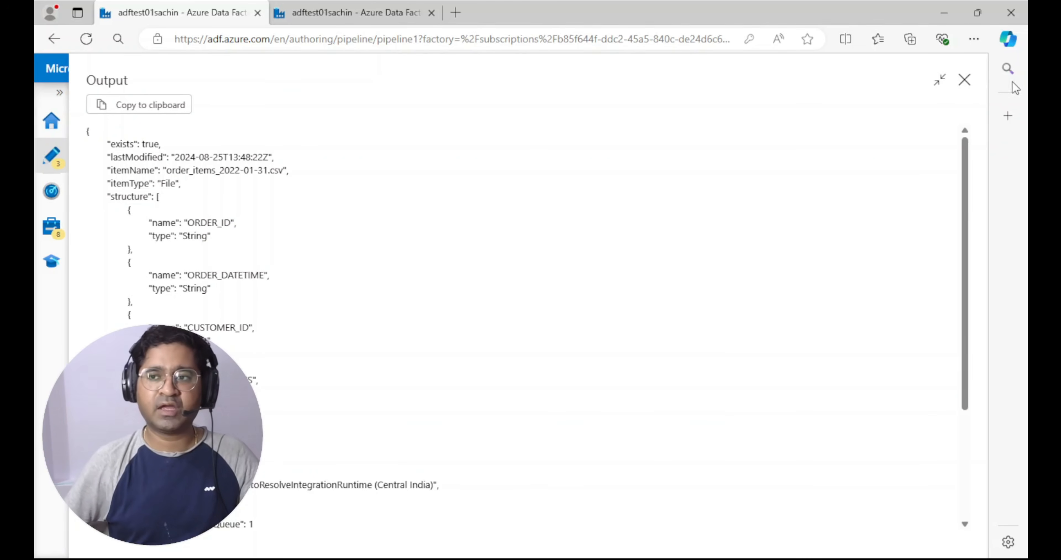
Close the output, find the Switch activity and add it to the pipeline canvas beside Get Metadata1
left_click(964, 81)
double_click(353, 174)
key("BackSpace")
type("swi")
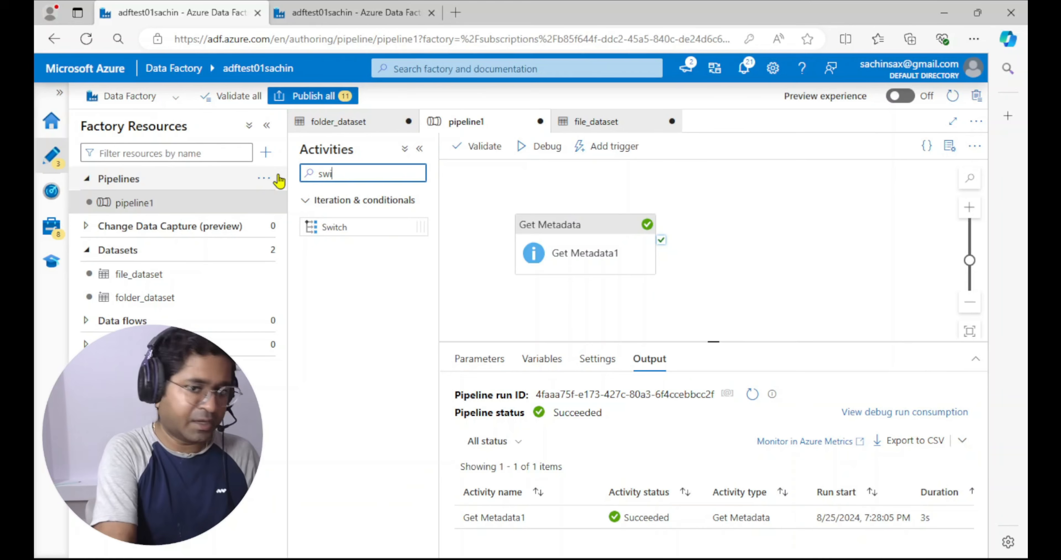
left_click_drag(343, 224, 729, 222)
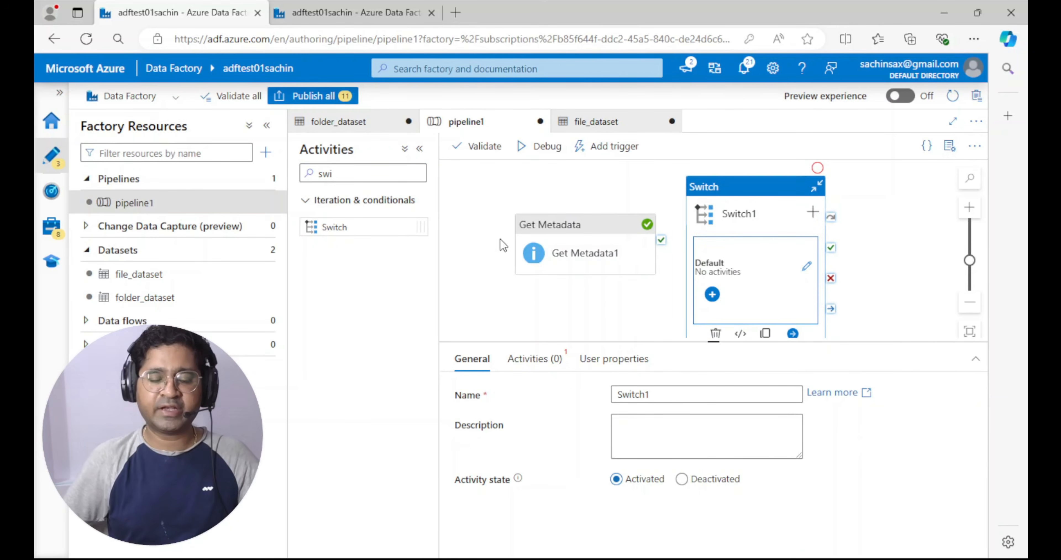